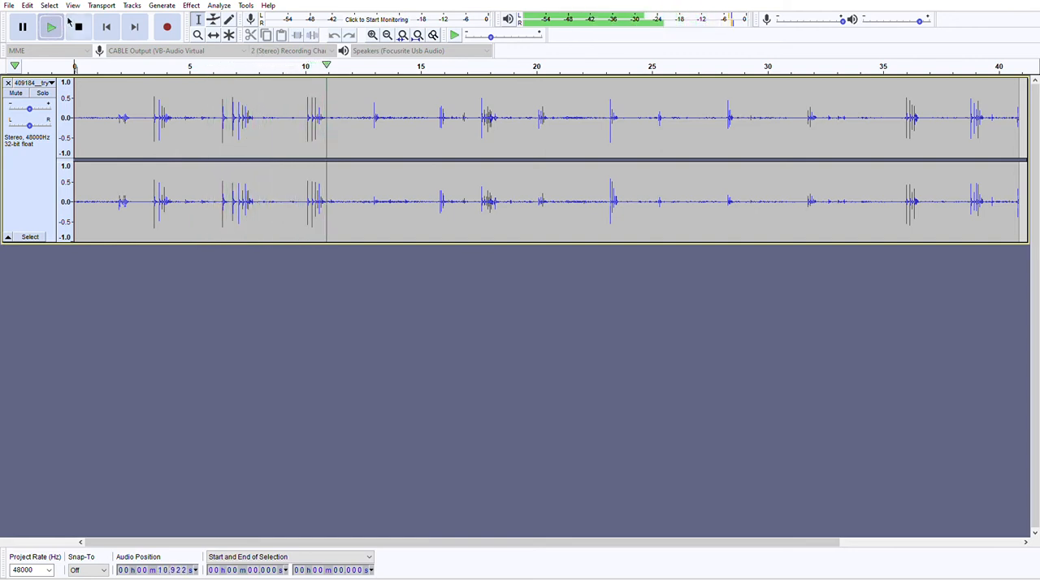
Stop playback and delete the opening 3.318 seconds of the recording, before the first loud burst.
click(50, 27)
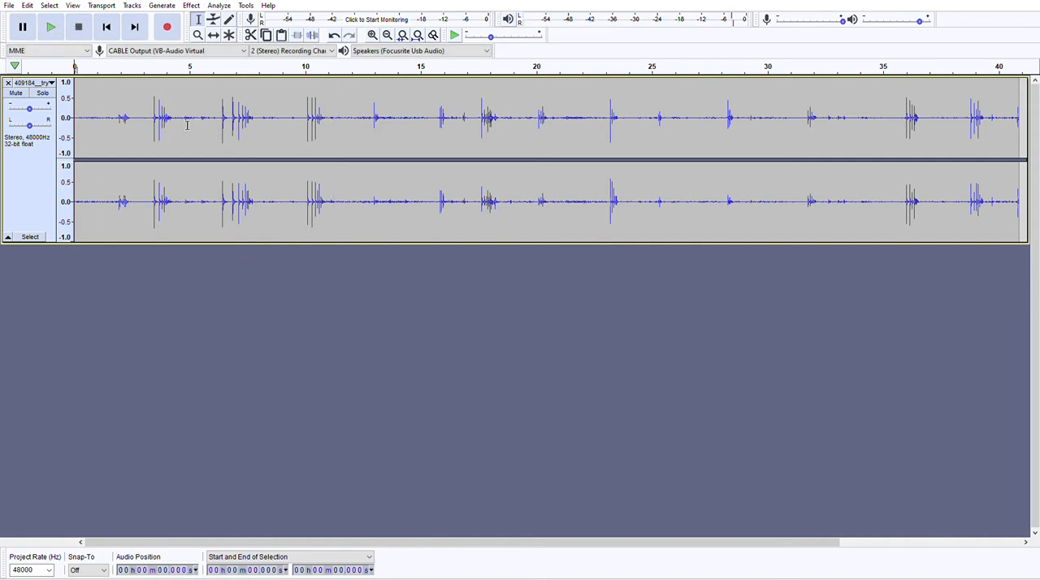
drag(151, 114, 72, 114)
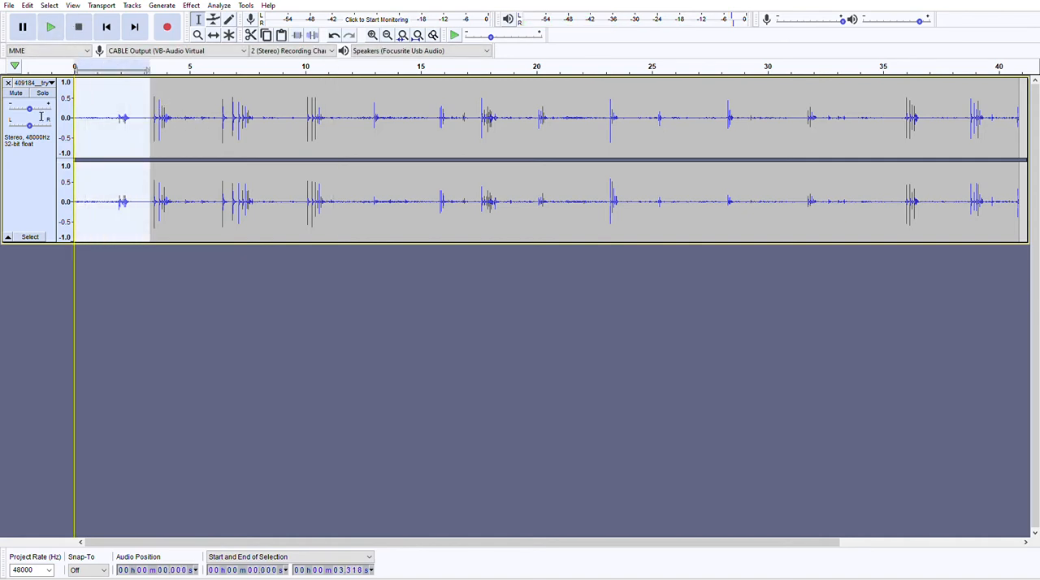
key(Delete)
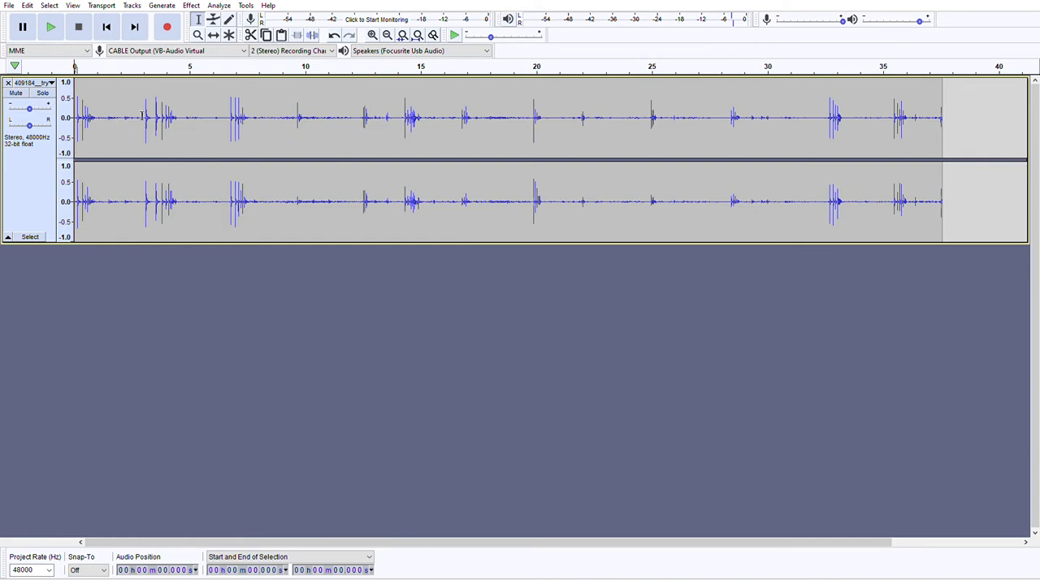
Delete the three quiet gaps between the opening bursts, at 1.162 s, 2.809 s and from 3.826 to 5.667 s.
drag(142, 115, 111, 118)
key(Delete)
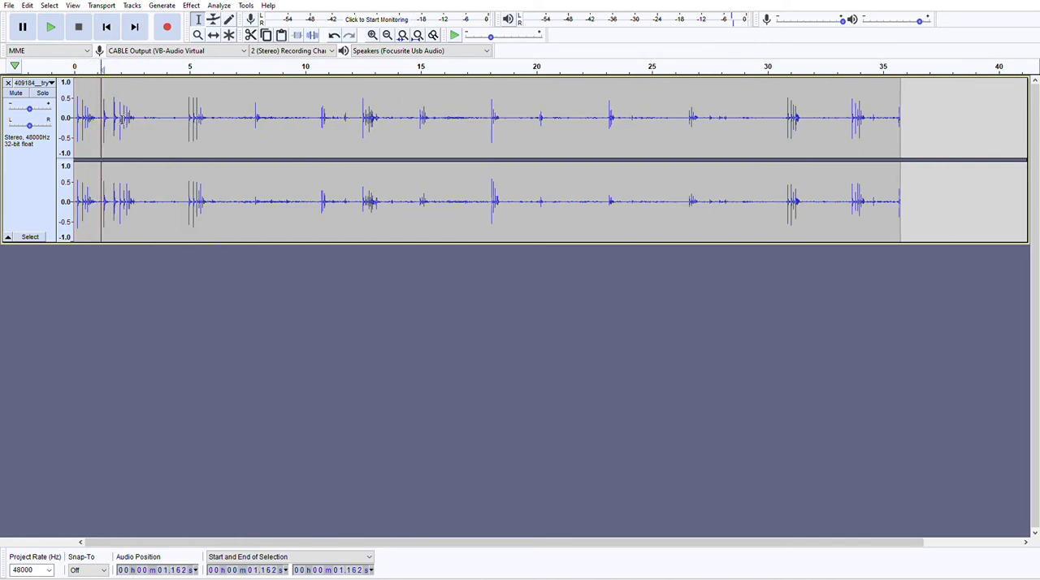
drag(185, 111, 139, 115)
key(Delete)
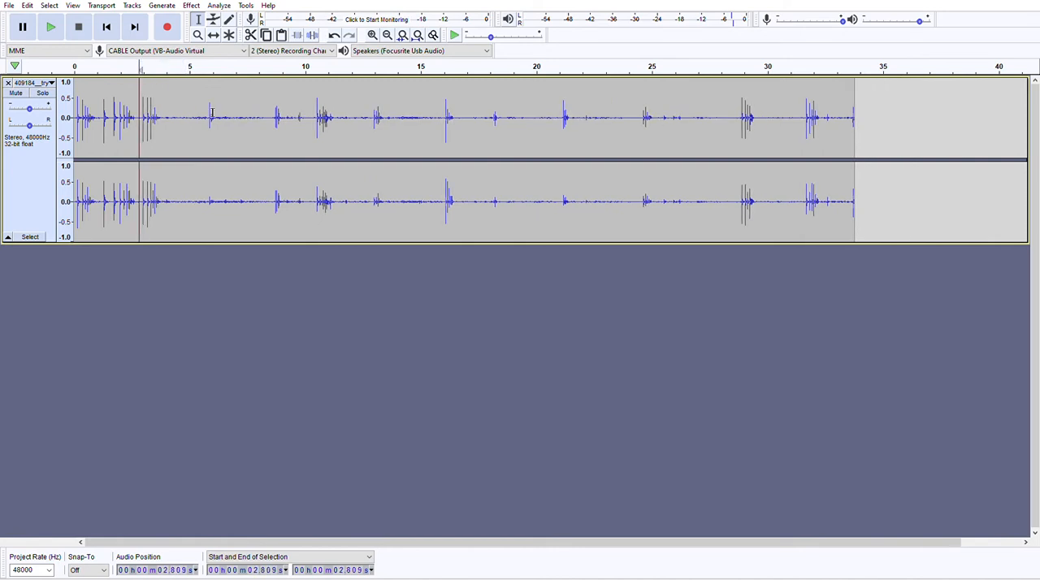
drag(212, 112, 171, 112)
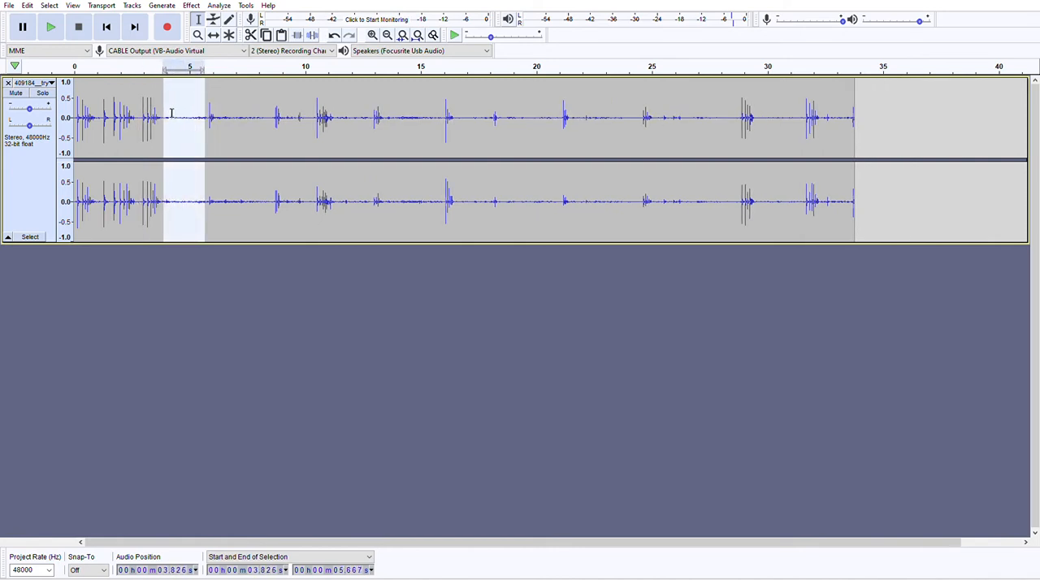
key(Delete)
Play the tightened opening of the recording from the start and stop after the shortened section.
click(105, 26)
click(49, 26)
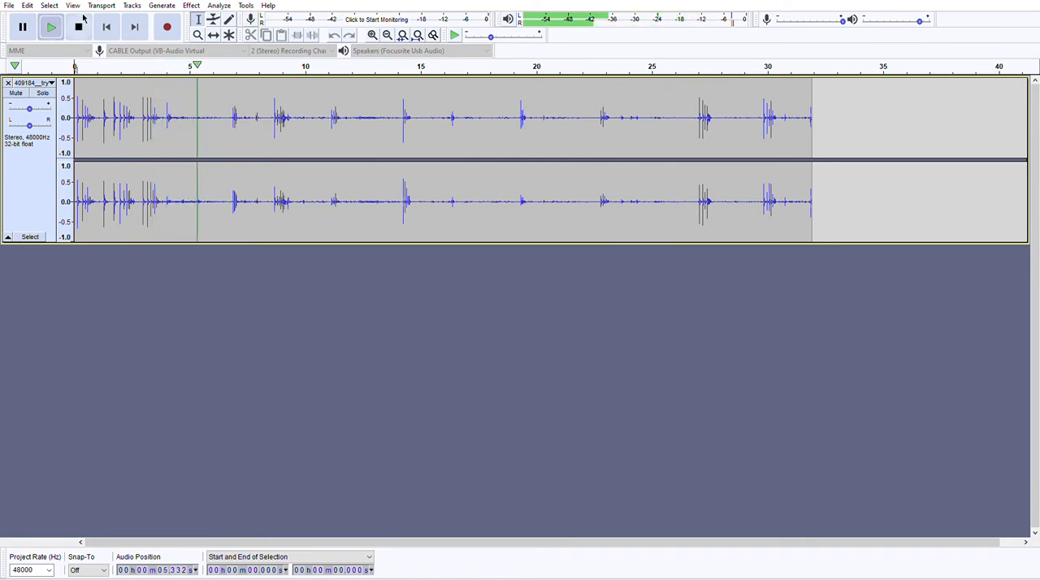
click(80, 25)
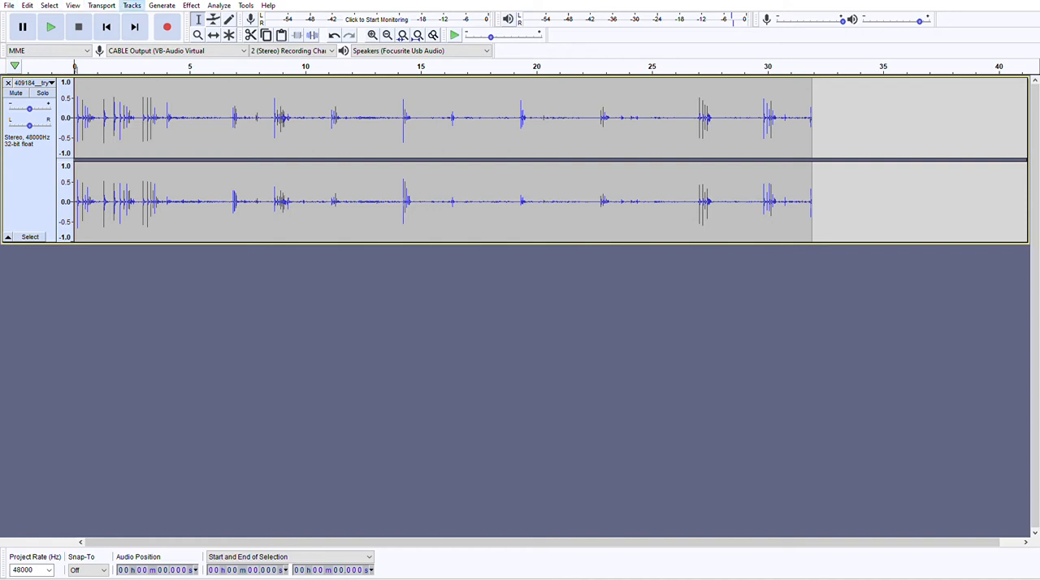
Copy the 6.757 to 16.758 s section of the original track to the start of a new stereo track and play both together.
click(291, 23)
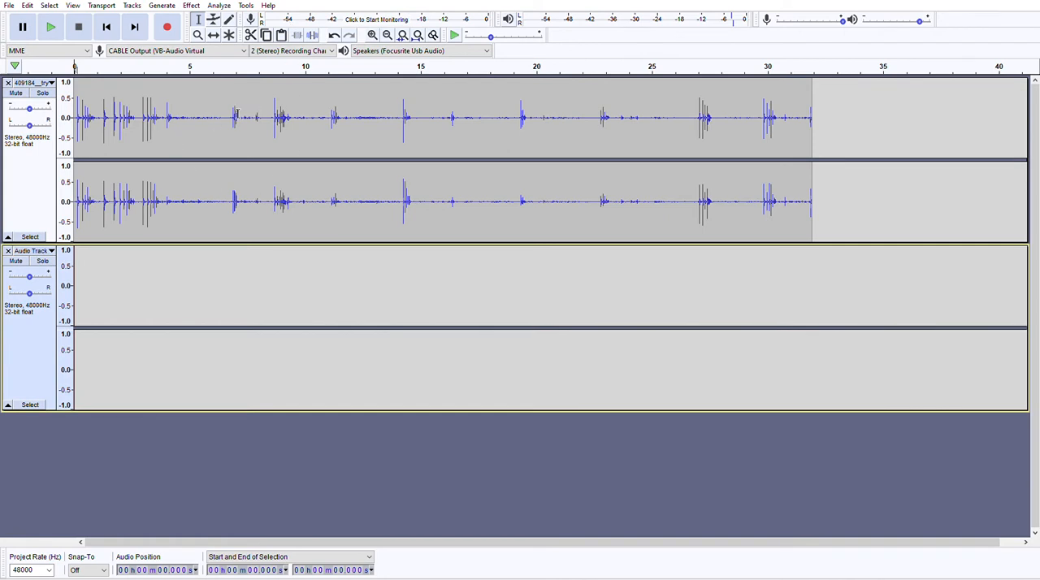
drag(230, 115, 461, 128)
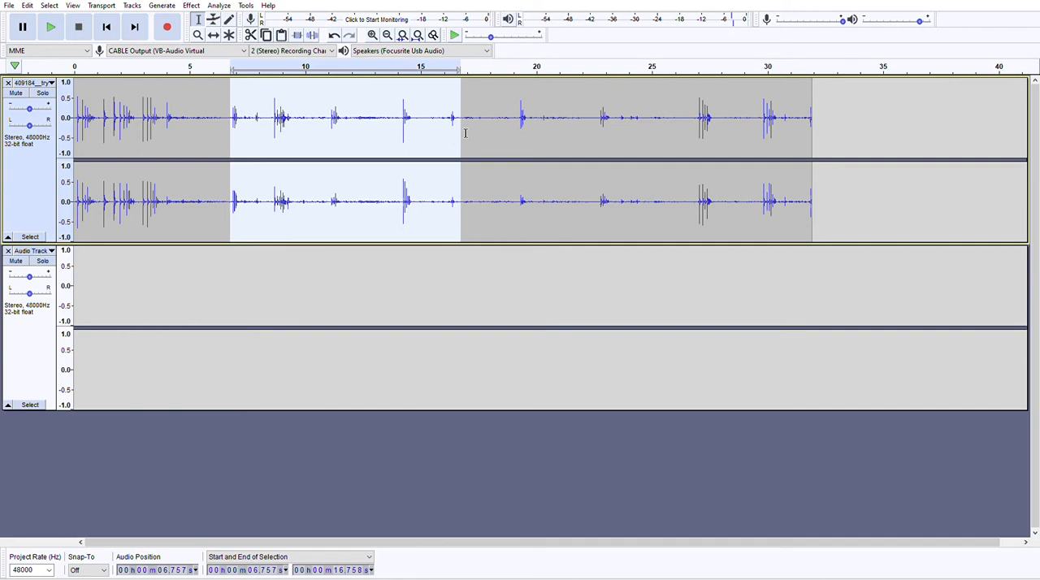
click(239, 286)
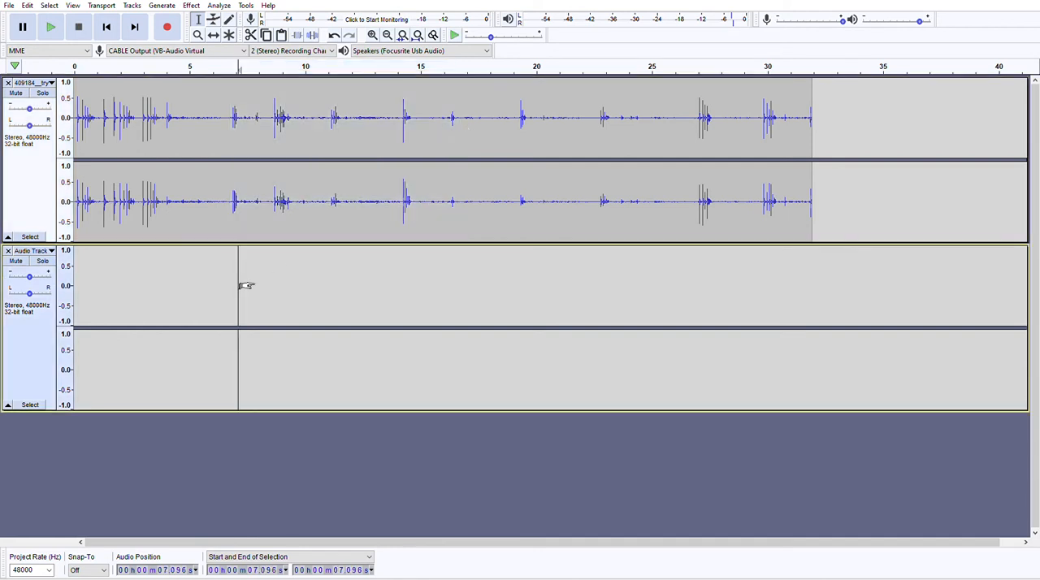
click(105, 27)
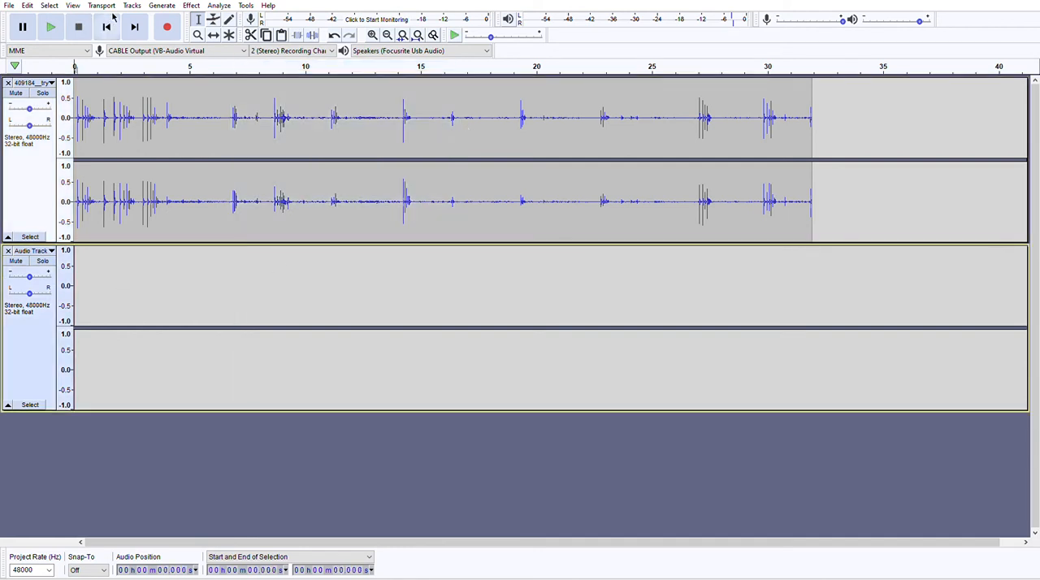
key(ctrl+v)
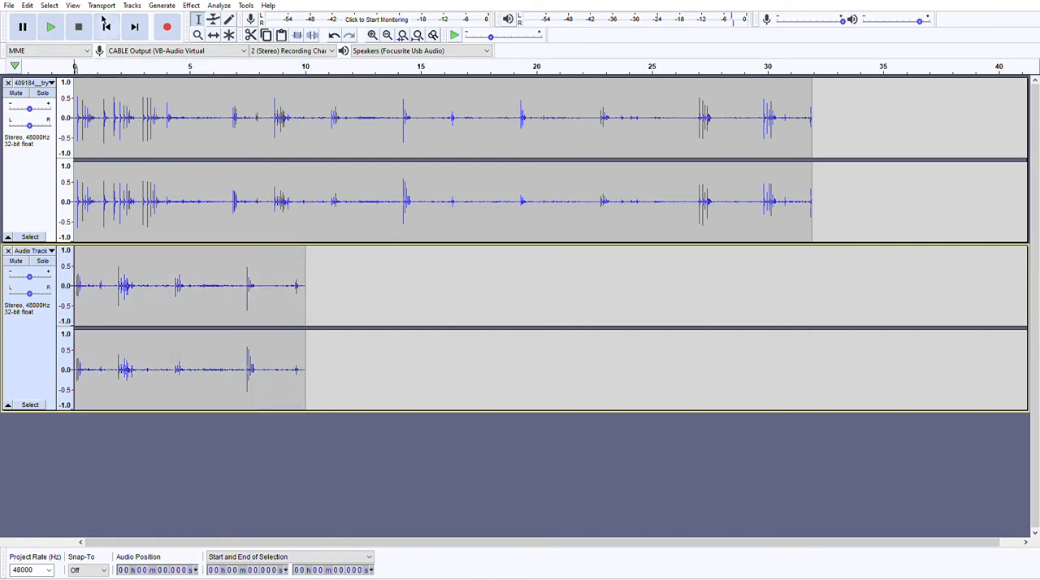
click(51, 27)
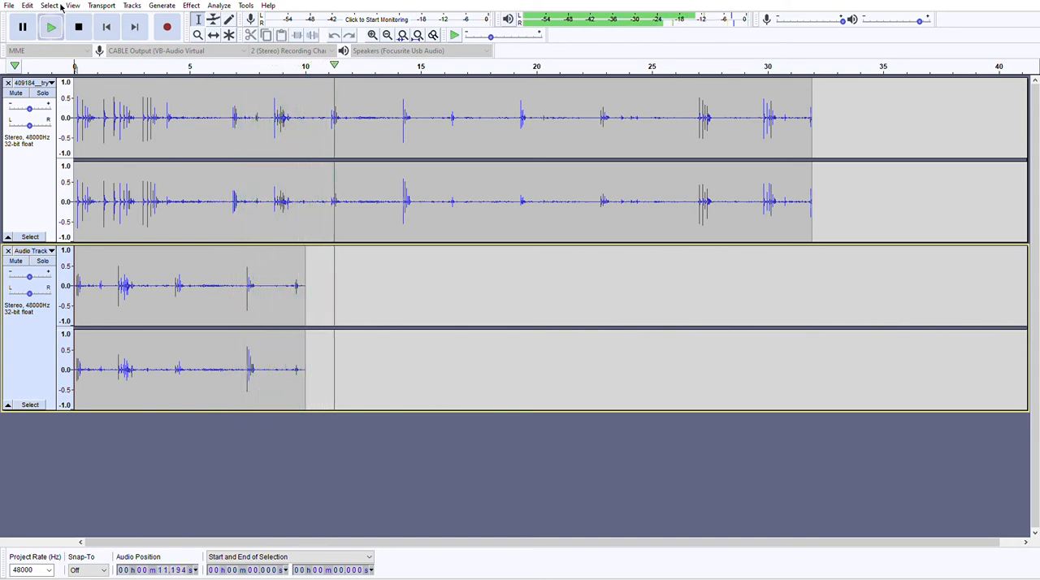
click(78, 26)
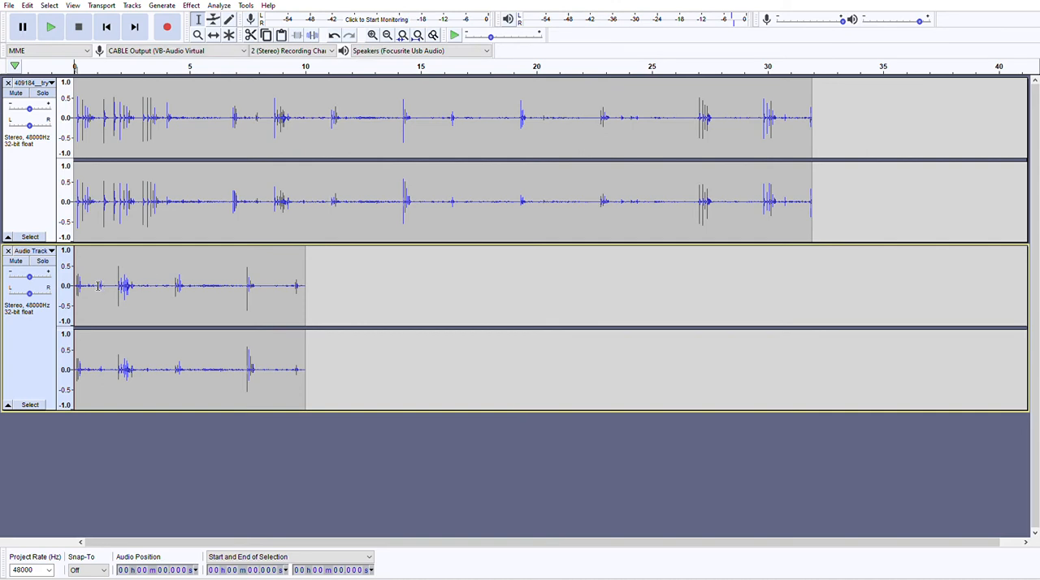
Delete the quiet gaps between the bursts in the second track, the last one at 3.390 s.
drag(87, 285, 180, 284)
key(Delete)
key(Delete)
key(Delete)
key(Delete)
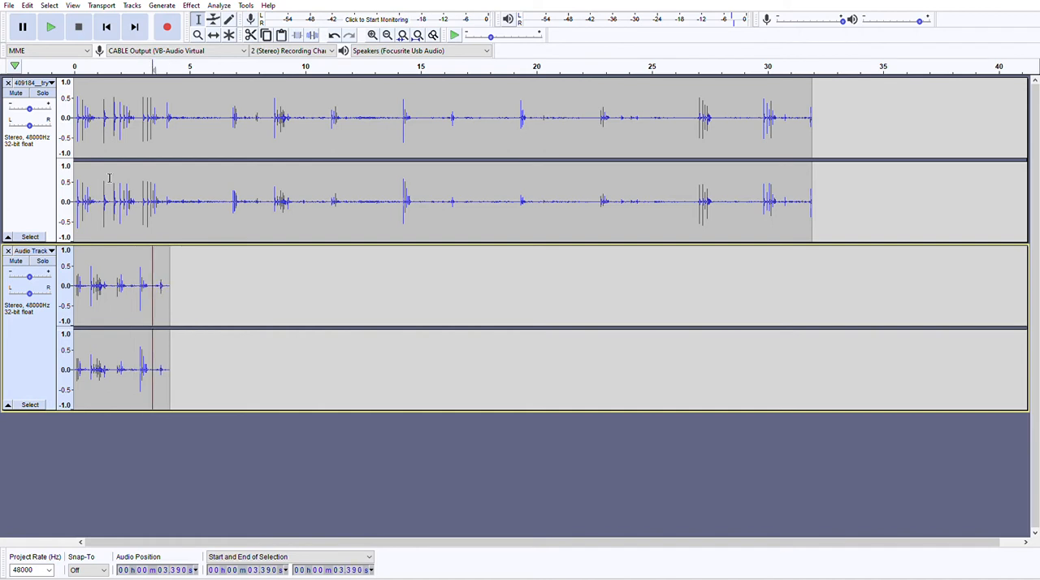
Play the two layered tracks together from the start and stop after the second track ends.
click(106, 27)
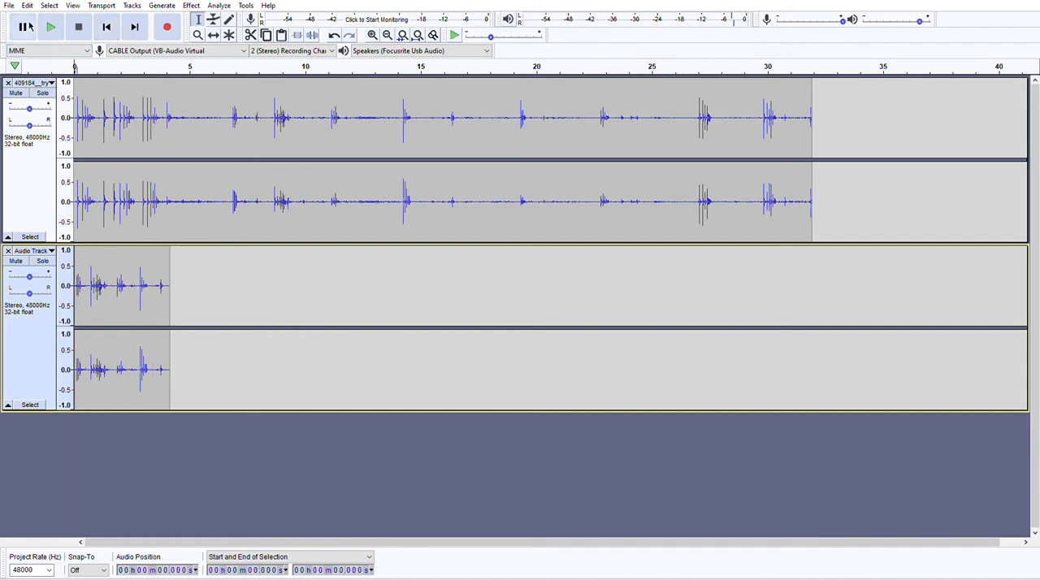
click(58, 17)
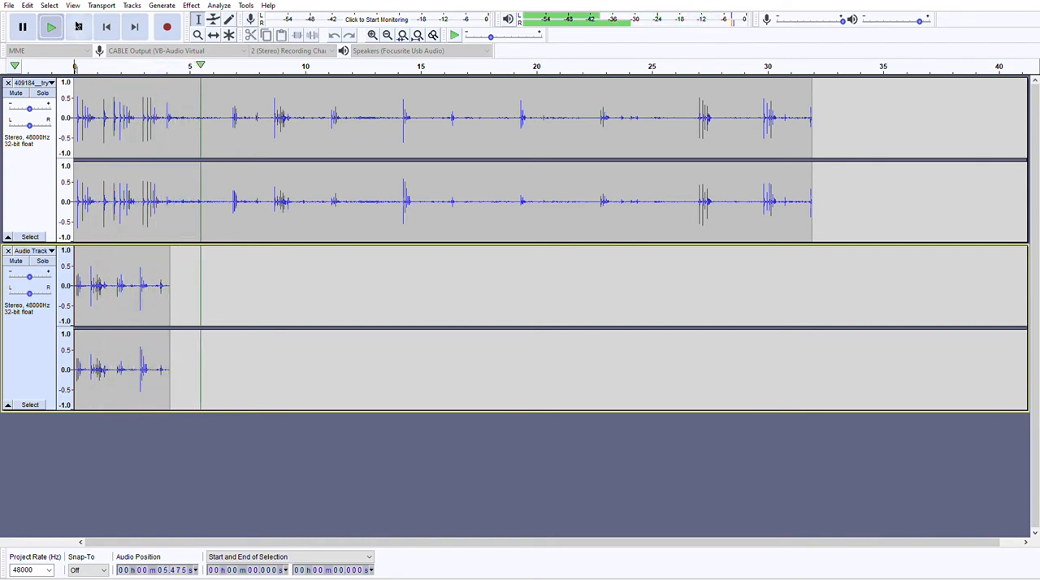
key(space)
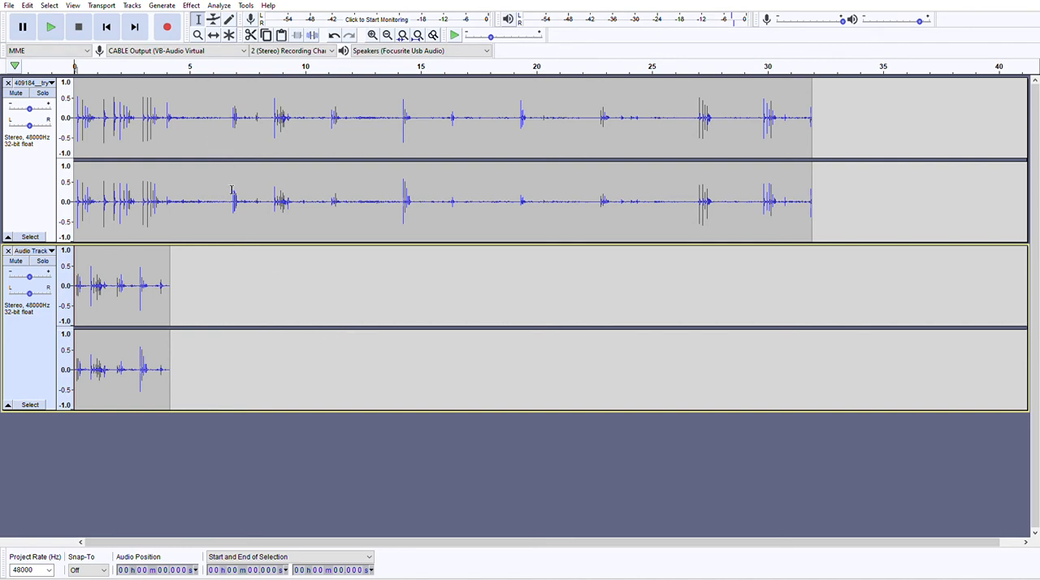
Copy the original track's 6.539 to 14.797 s section to the start of a third, new stereo track.
drag(234, 183, 424, 192)
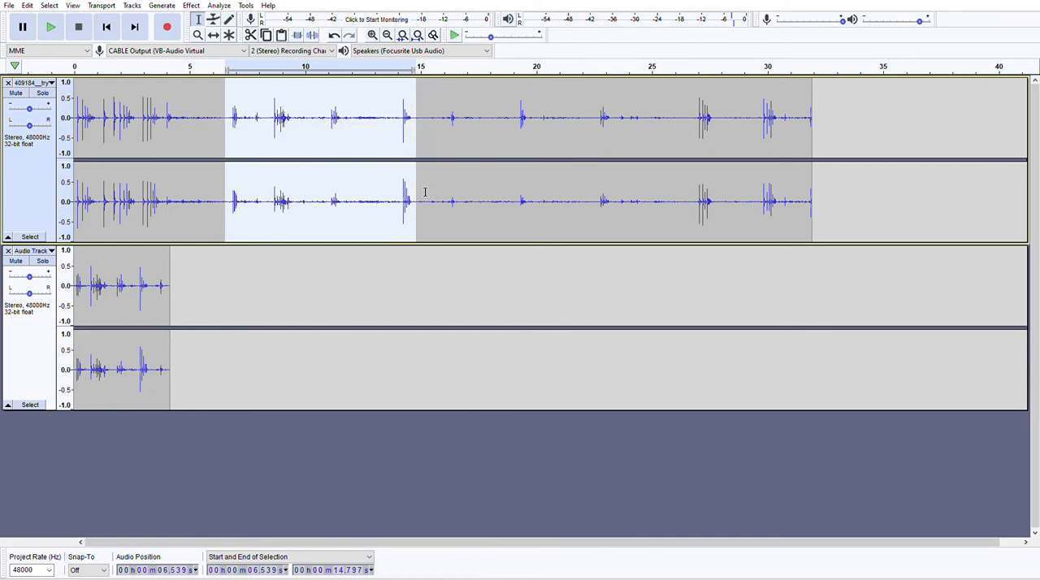
click(269, 25)
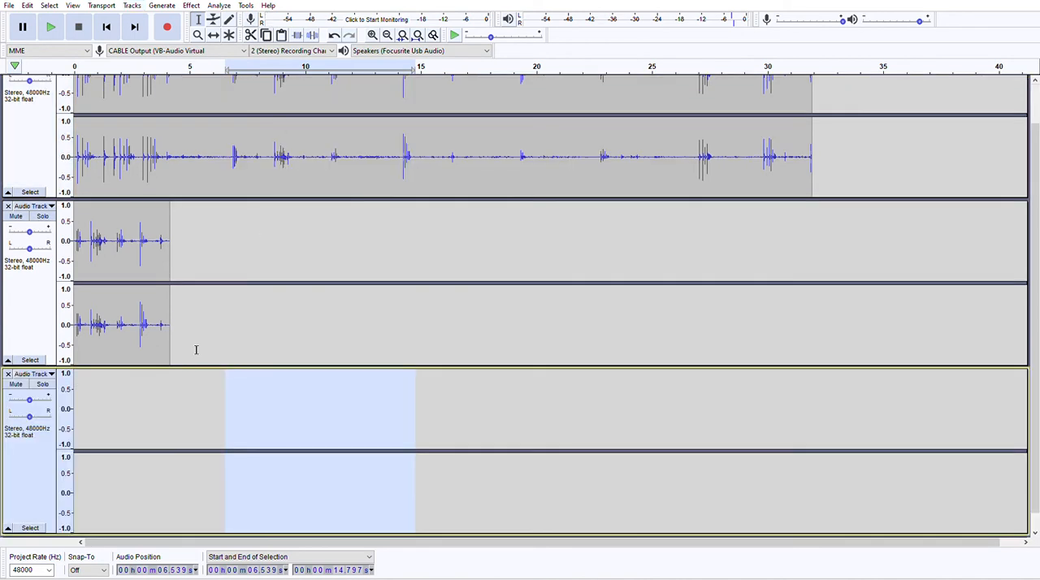
click(105, 19)
key(ctrl+v)
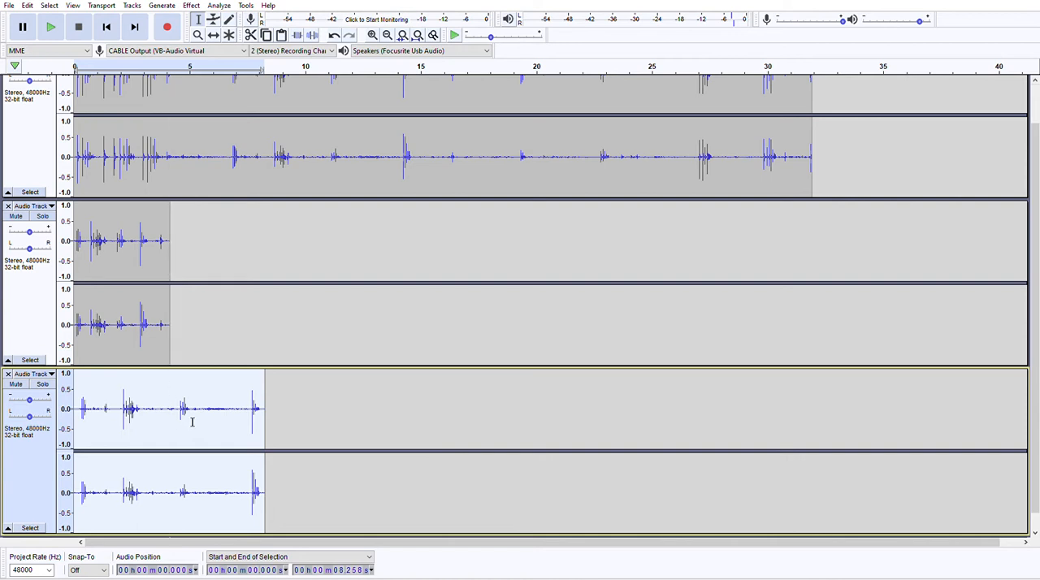
Delete the quiet gaps between the bursts in the third track, including the one from 3.148 to 5.231 s.
drag(100, 408, 195, 408)
key(Delete)
key(Delete)
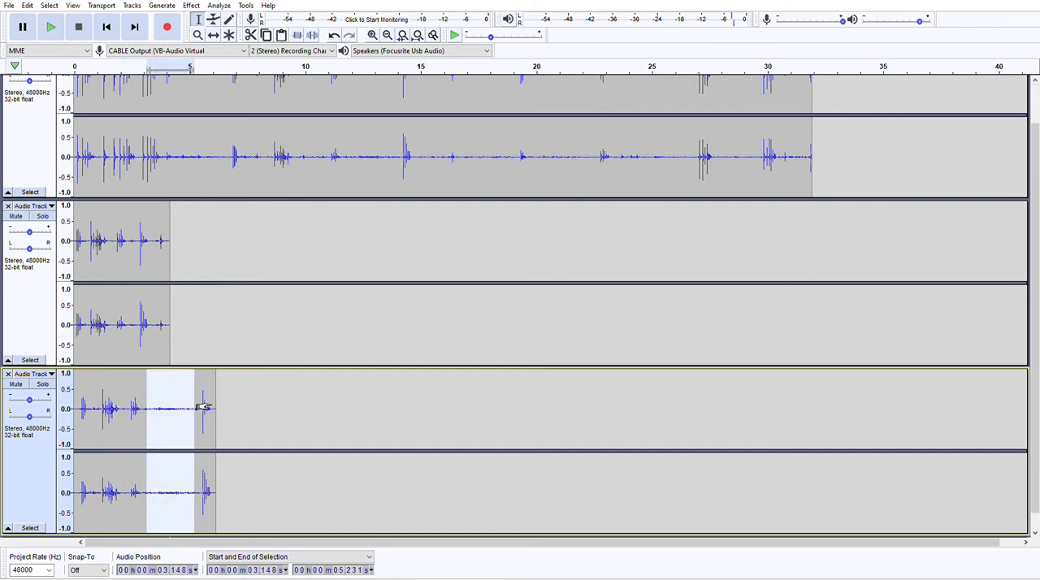
key(Delete)
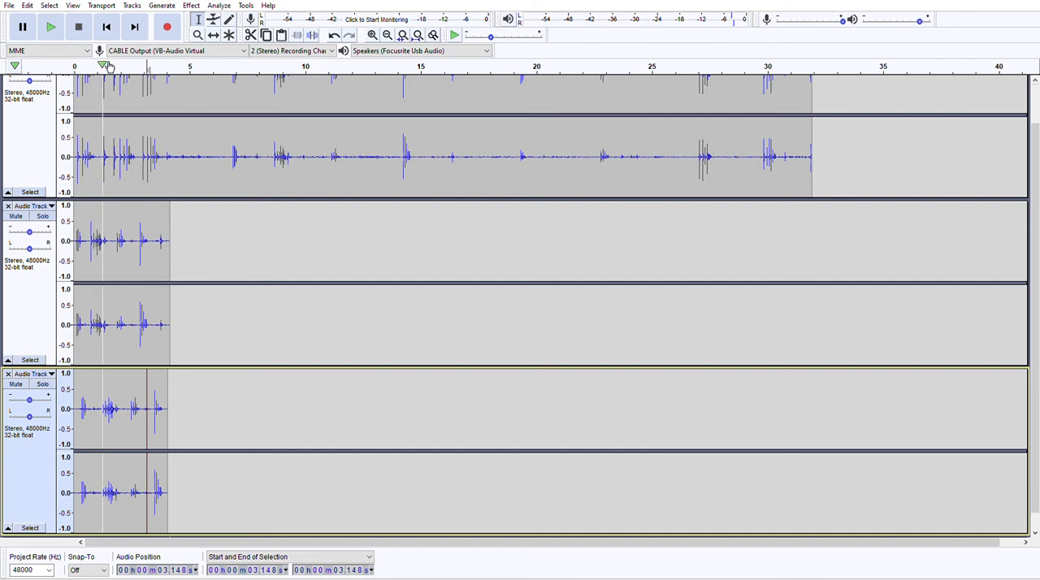
Play all three layered tracks together from the start and stop after the short tracks end.
click(105, 19)
click(51, 21)
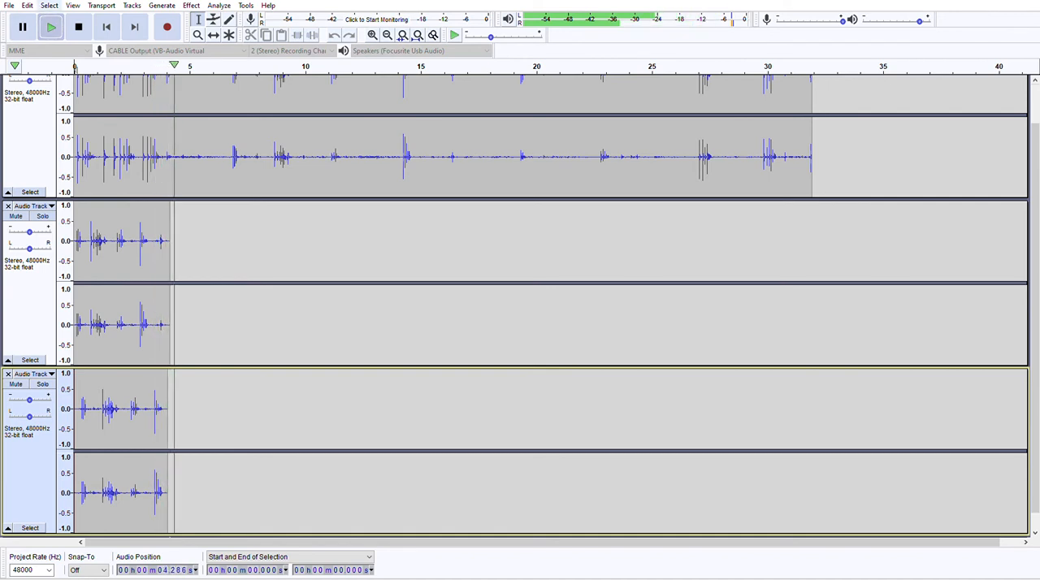
click(77, 20)
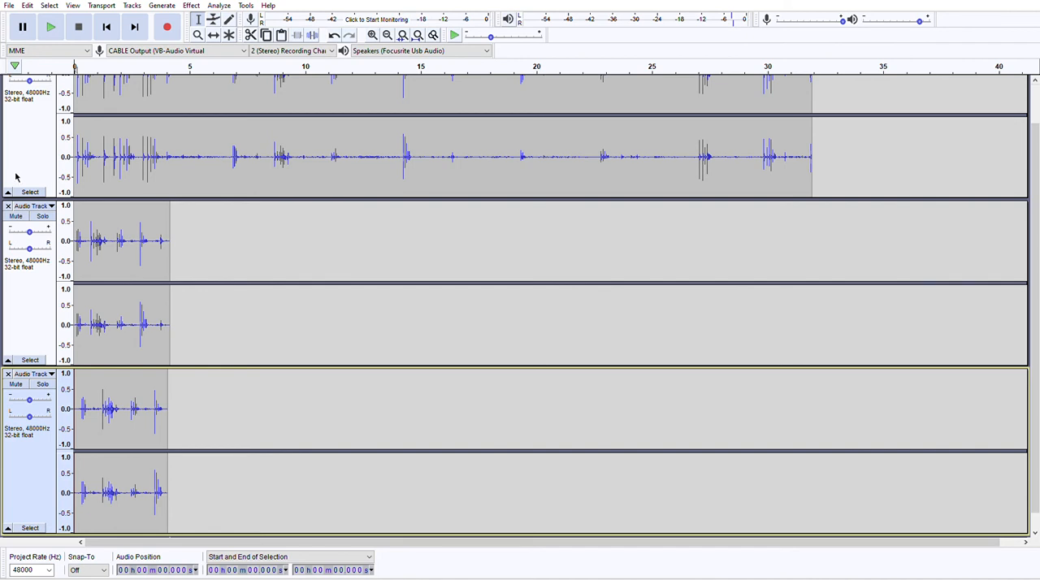
Reduce the display height of all three tracks so they fit together, and clear the track selection.
click(33, 140)
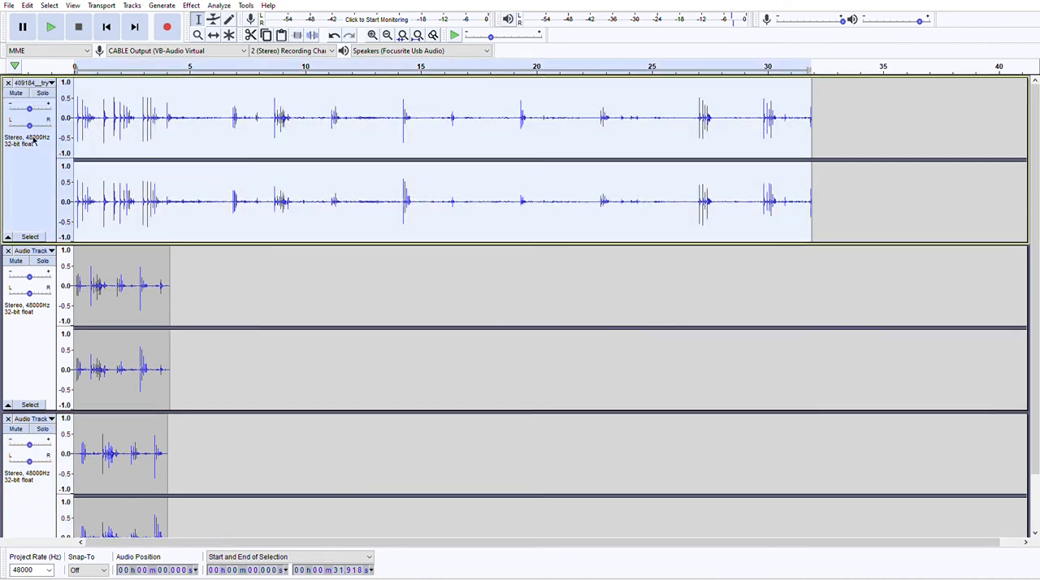
shift+click(37, 353)
shift+click(41, 470)
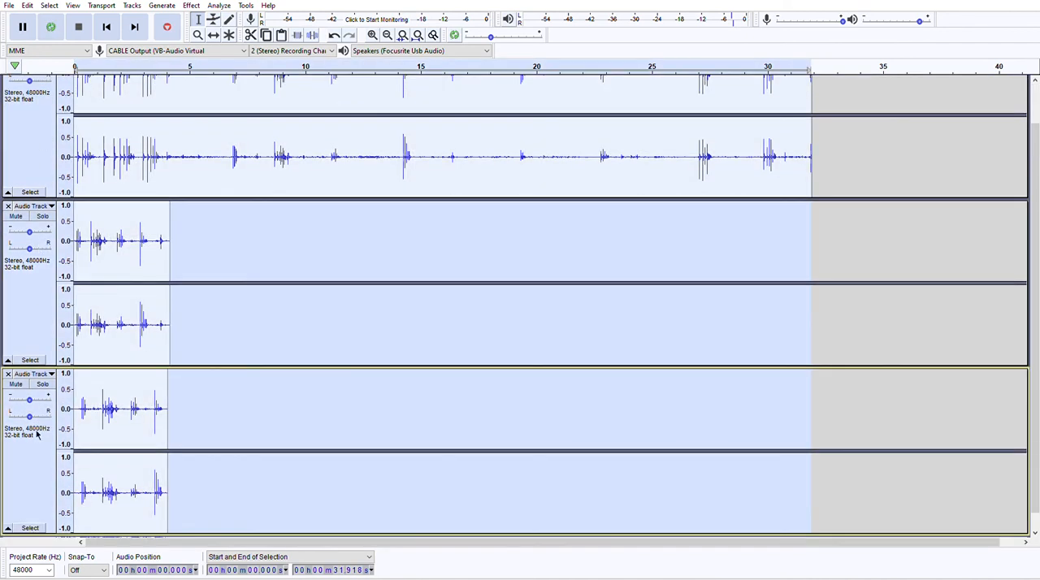
drag(54, 193, 47, 117)
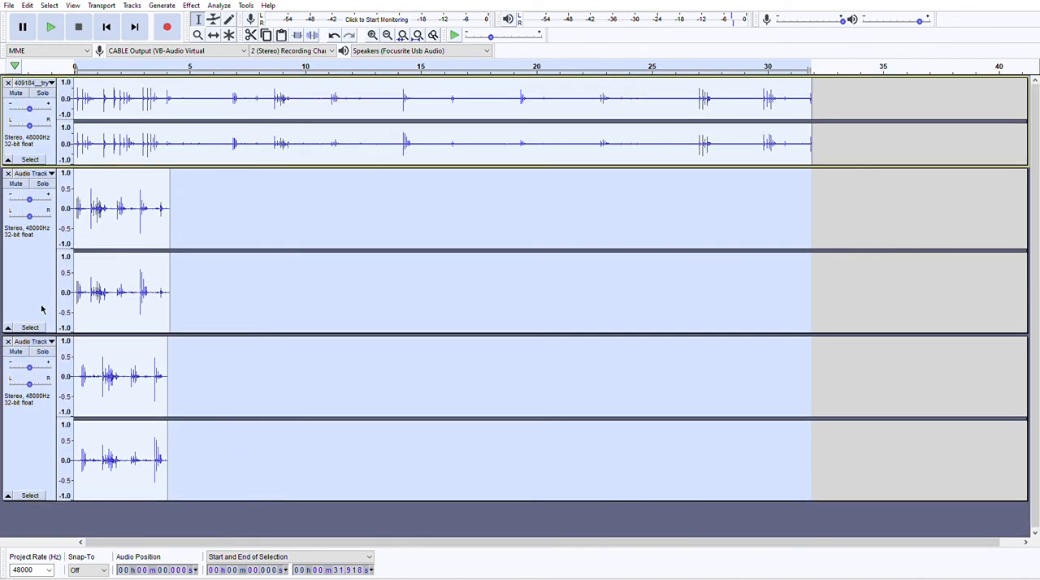
drag(54, 333, 65, 242)
drag(57, 413, 57, 332)
click(315, 403)
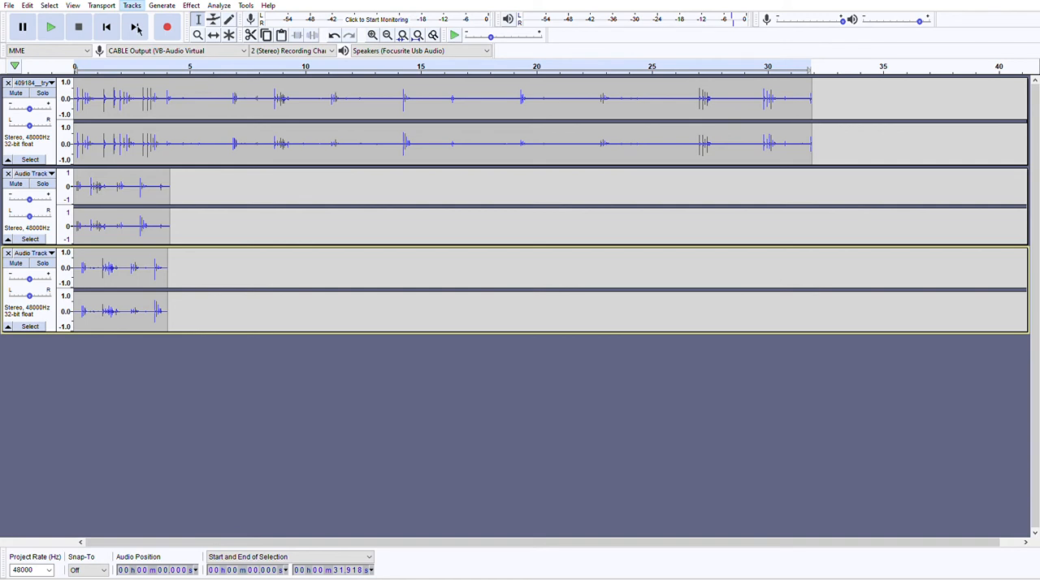
Select the audio in all three layered tracks and mix and render them to a new stereo track, keeping the originals.
click(297, 55)
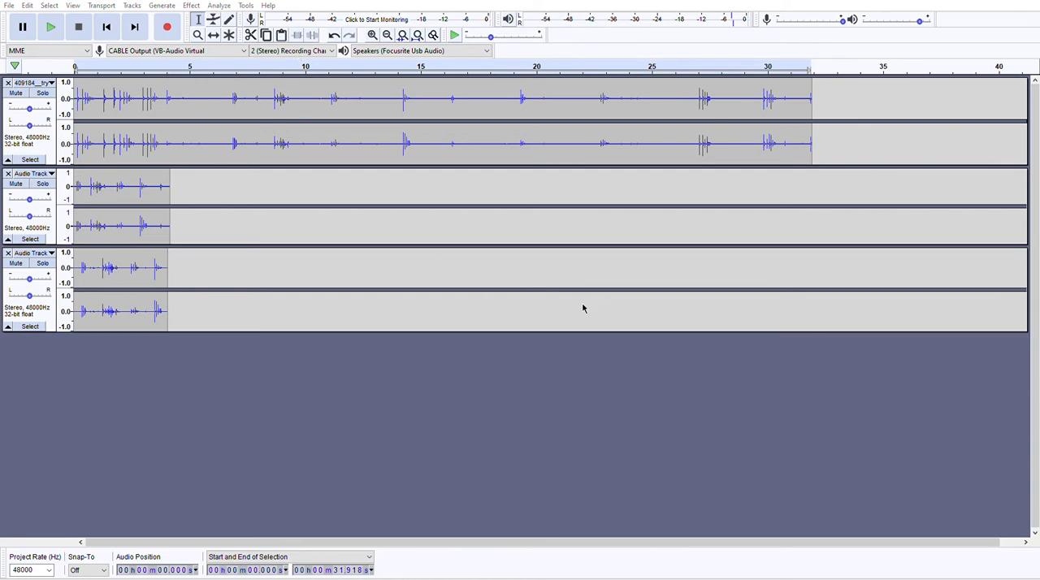
click(170, 282)
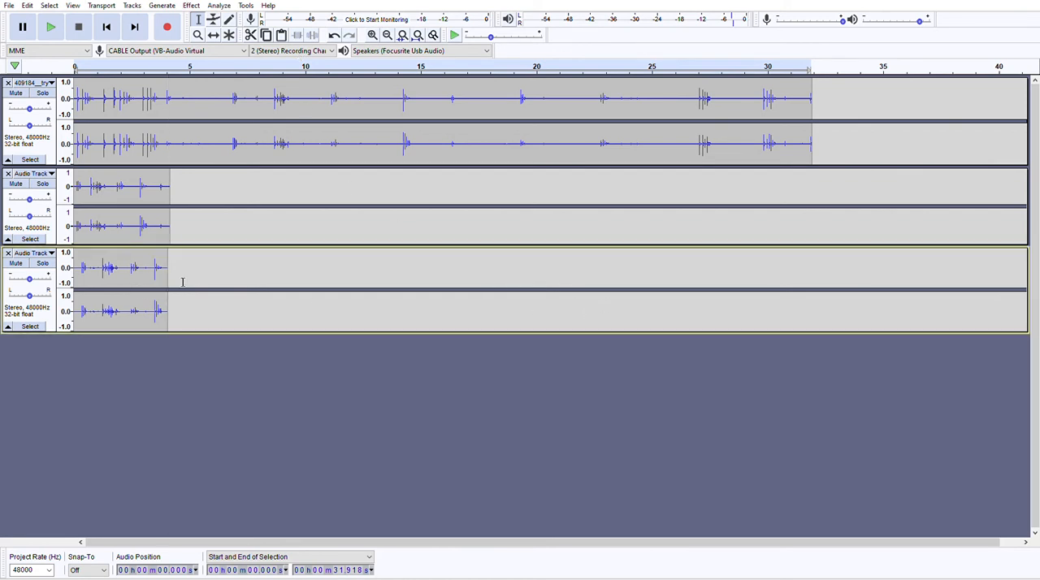
drag(179, 282, 50, 262)
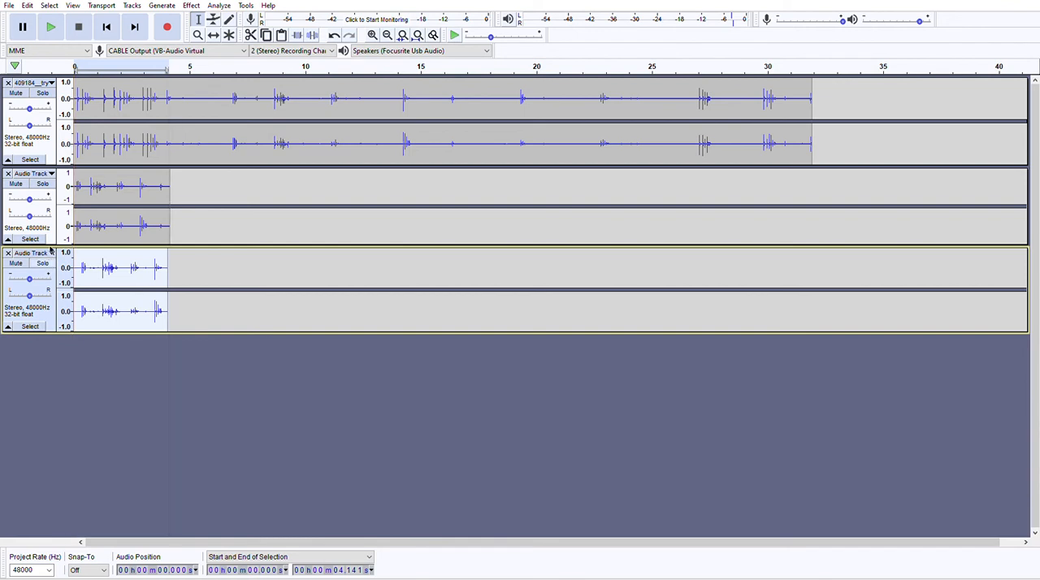
drag(185, 198, 97, 198)
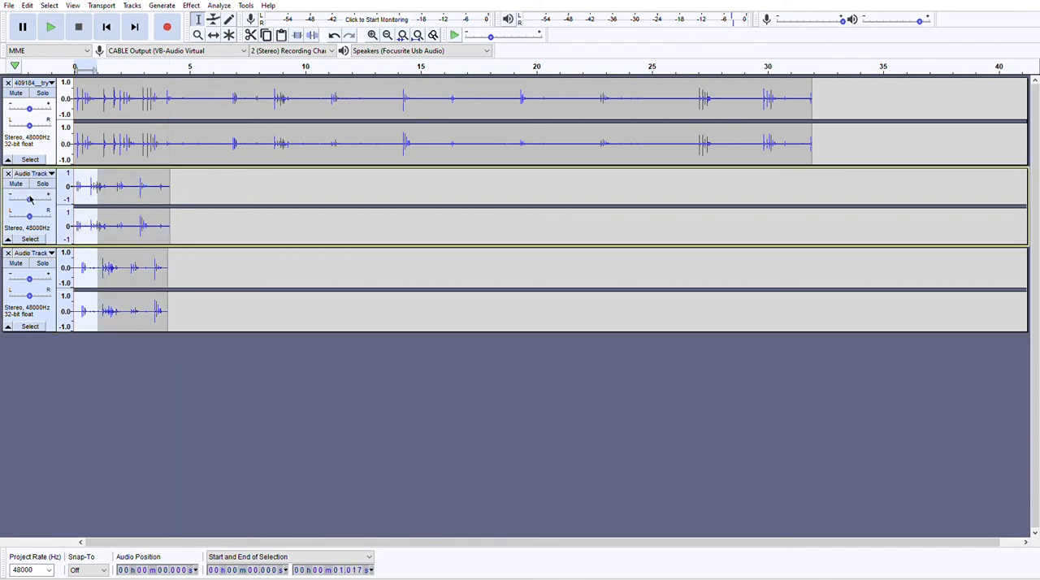
click(29, 199)
click(43, 143)
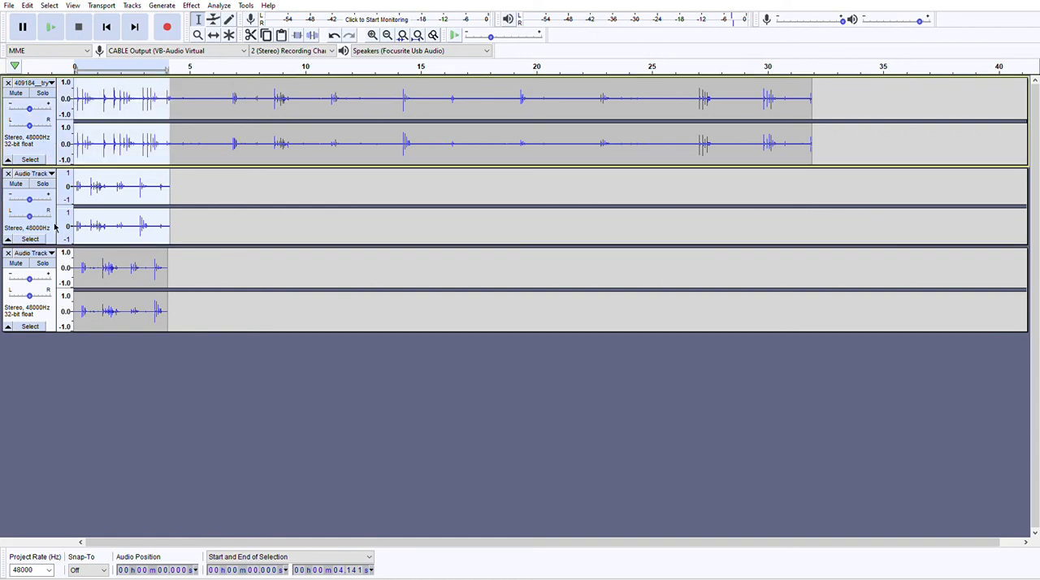
click(52, 316)
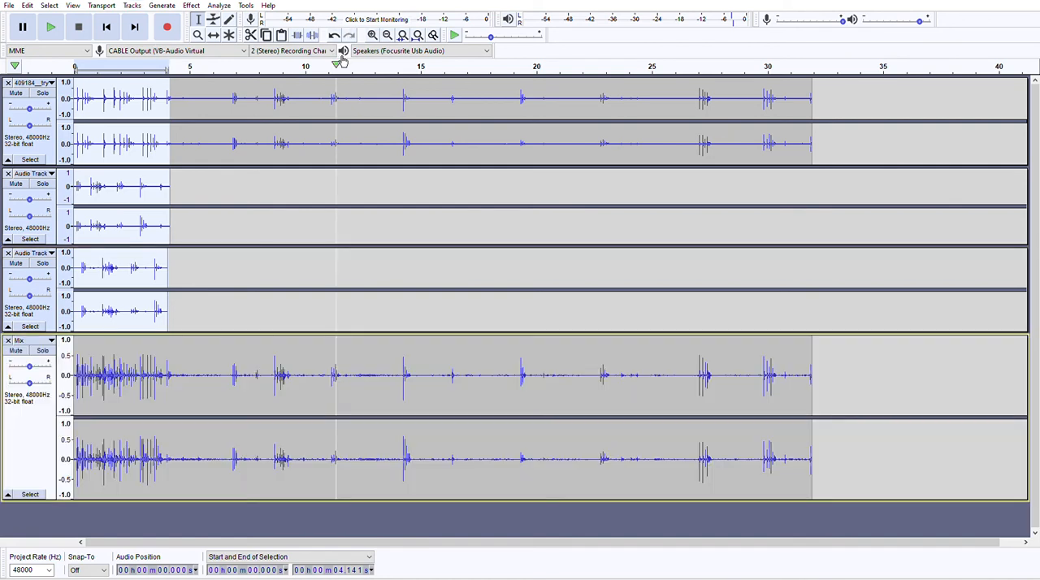
Play the project from the start, and replay it with the whole Mix track selected, stopping after the dense opening section.
click(50, 27)
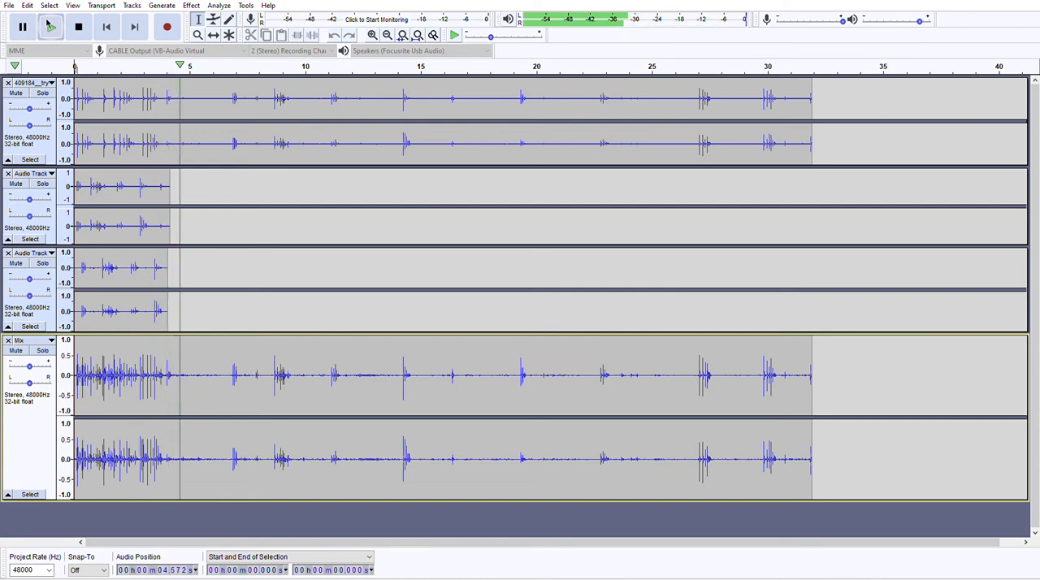
click(78, 27)
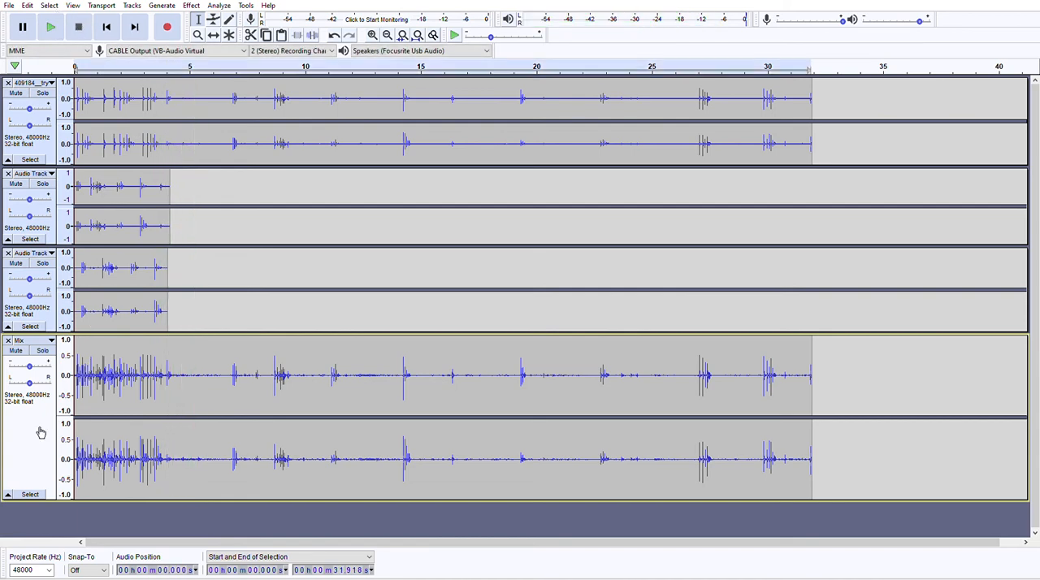
click(38, 432)
click(48, 26)
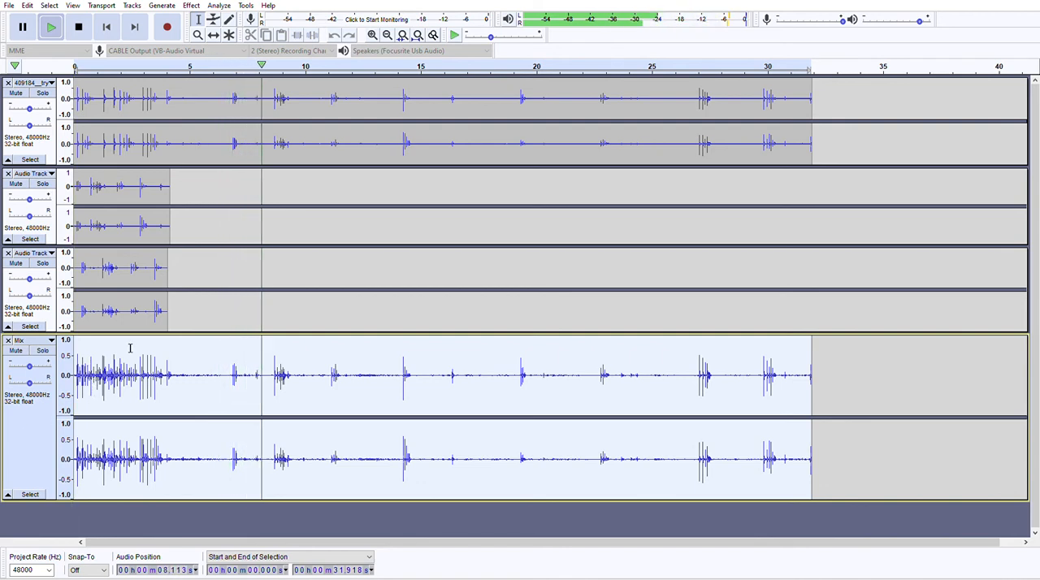
click(78, 25)
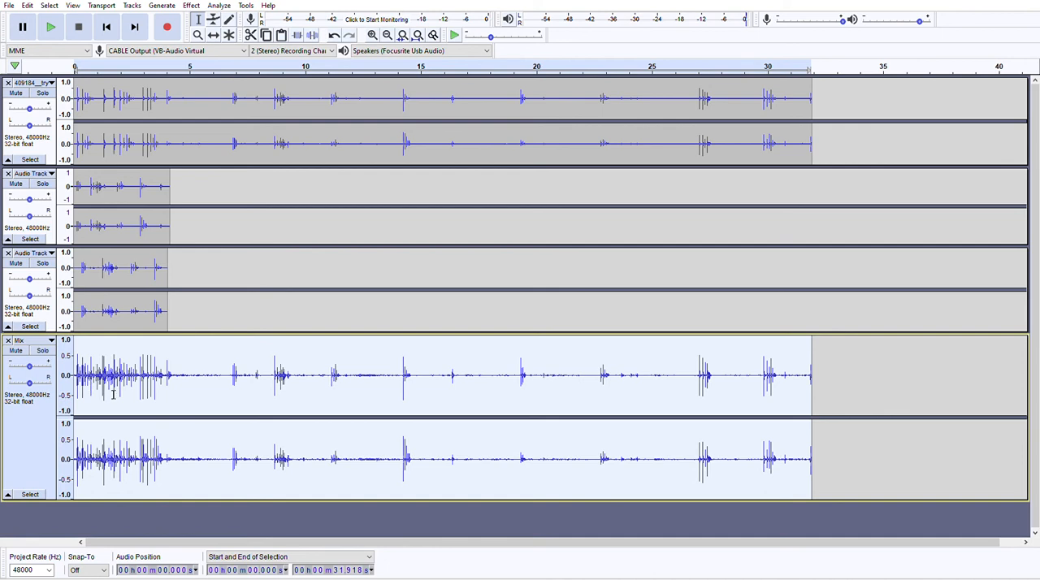
Delete the first 0.073 s of the Mix track and play the opening from the start to check it.
click(372, 34)
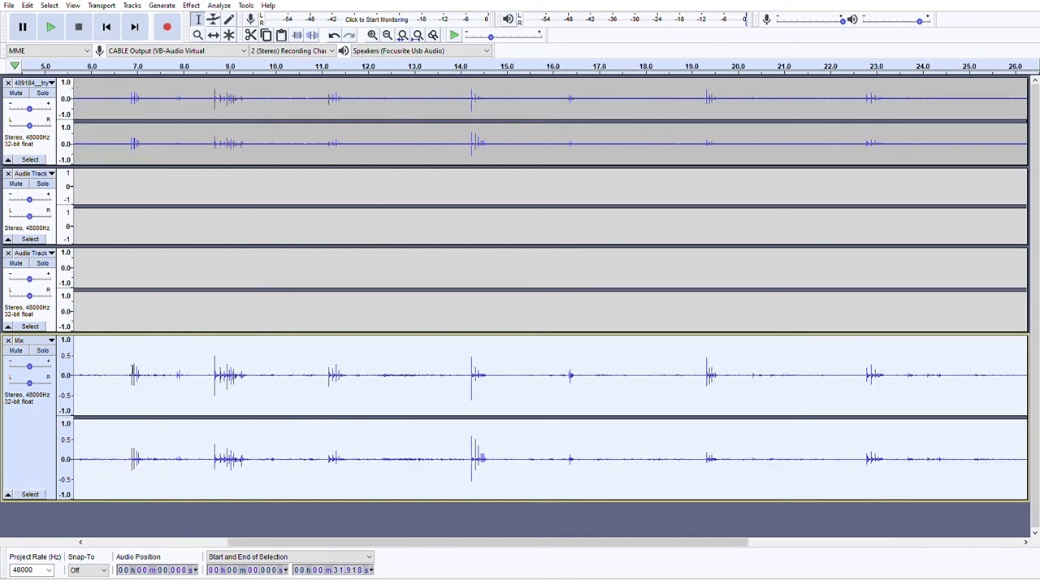
drag(128, 373, 61, 370)
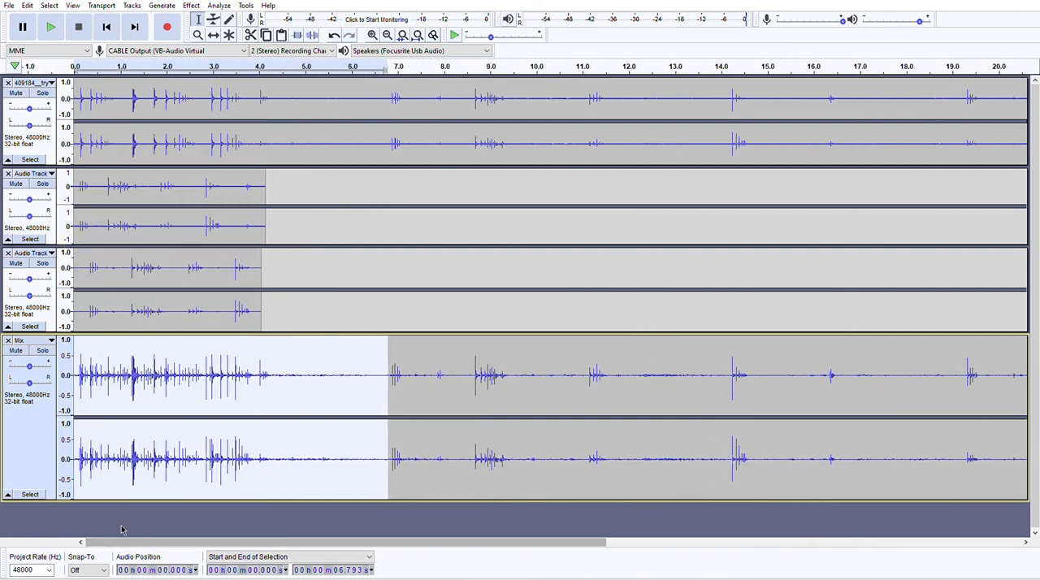
click(107, 27)
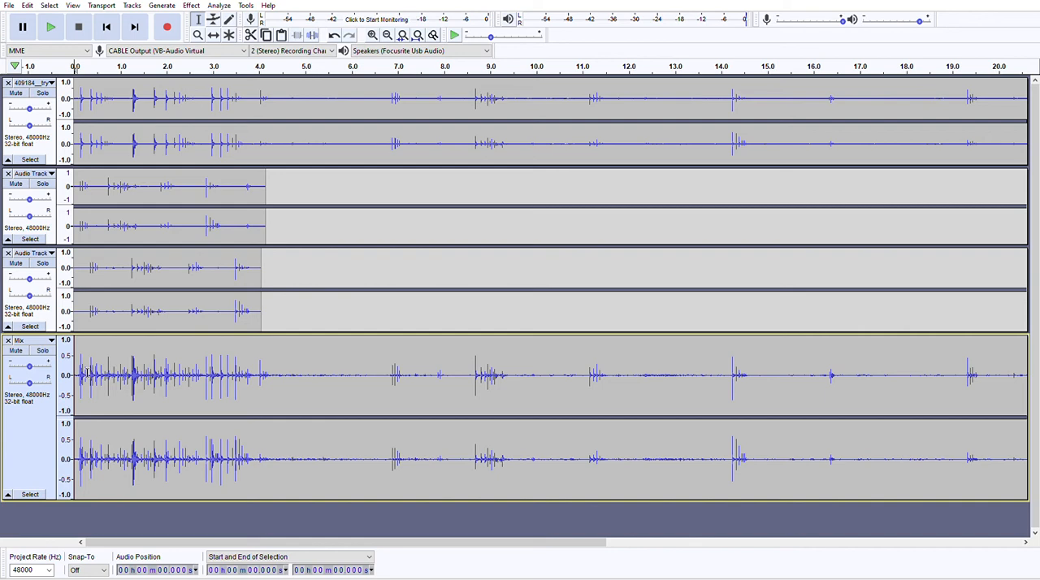
drag(78, 373, 67, 368)
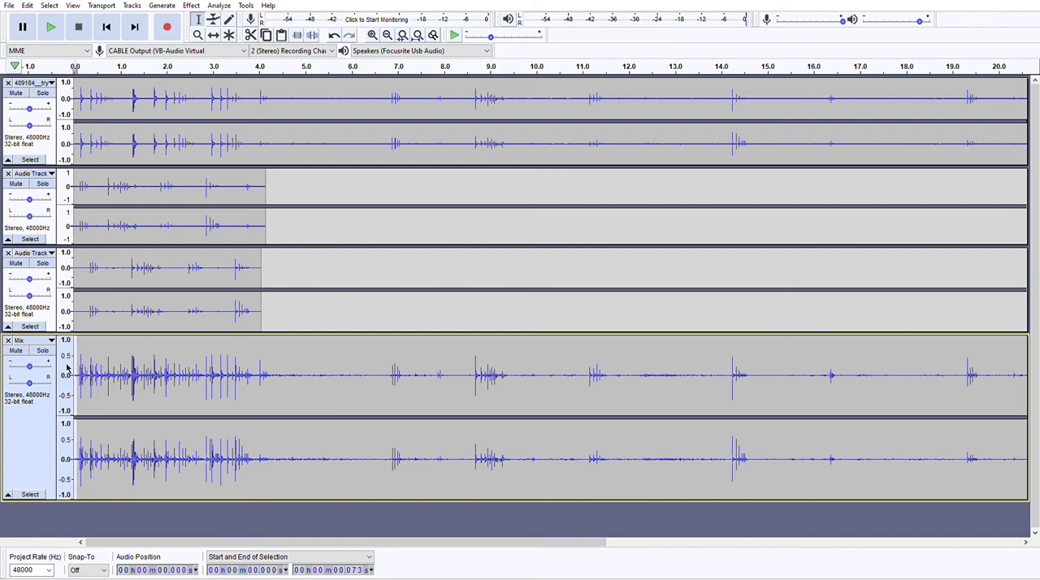
key(Delete)
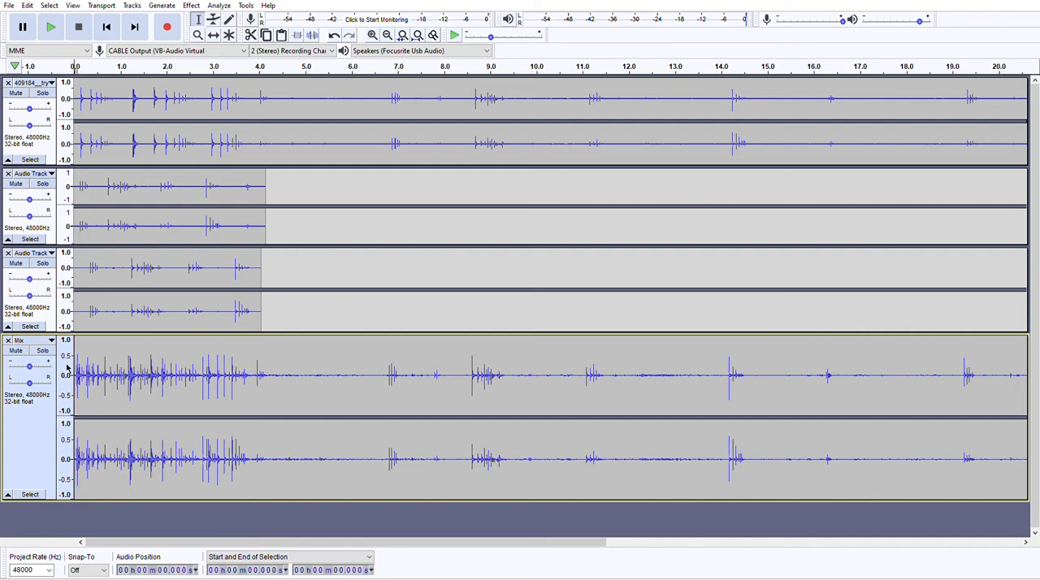
click(50, 26)
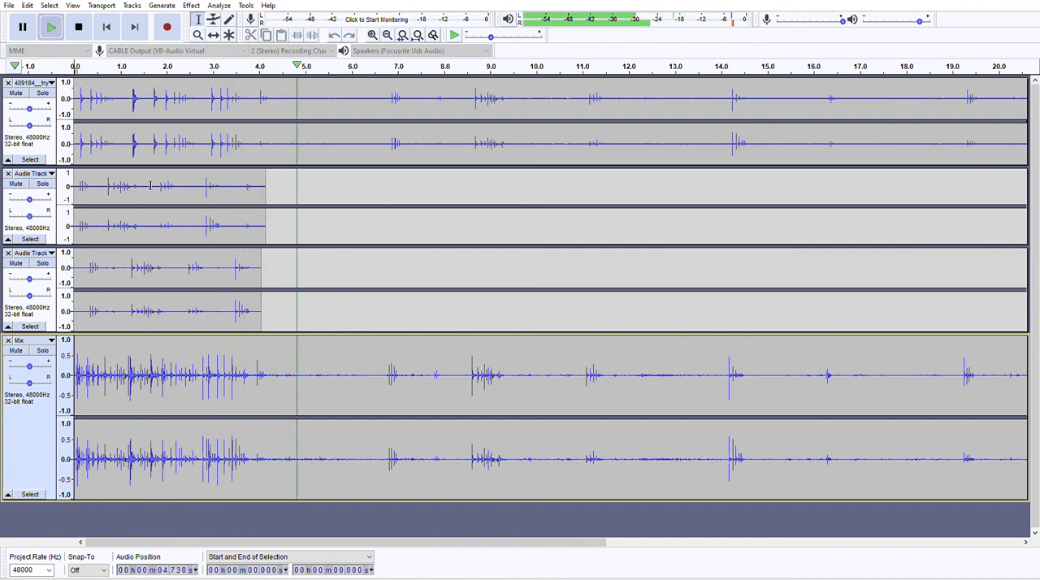
key(space)
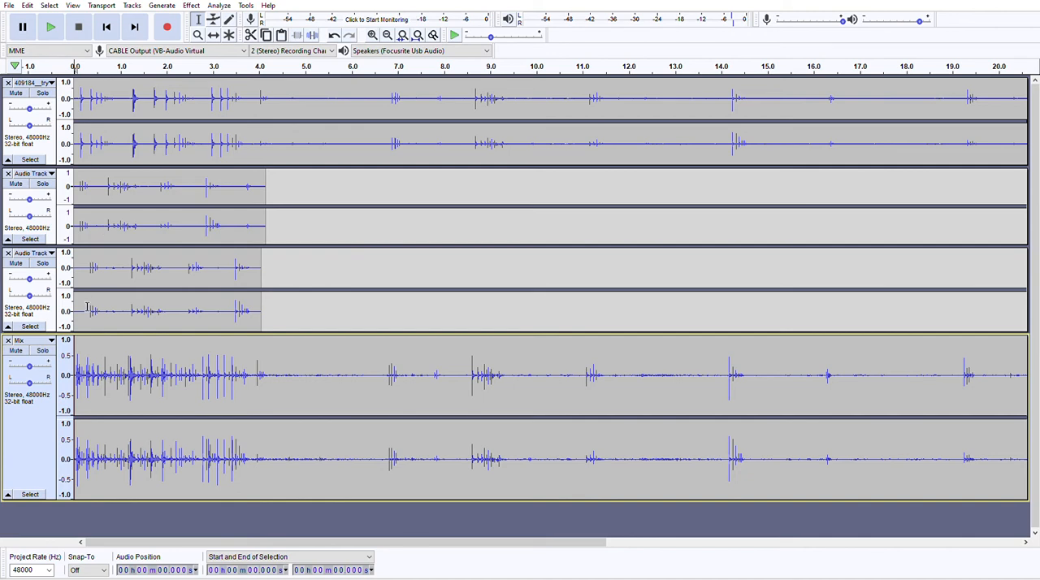
Time-shift the third track's whole clip so it starts at 0.266 s.
click(82, 254)
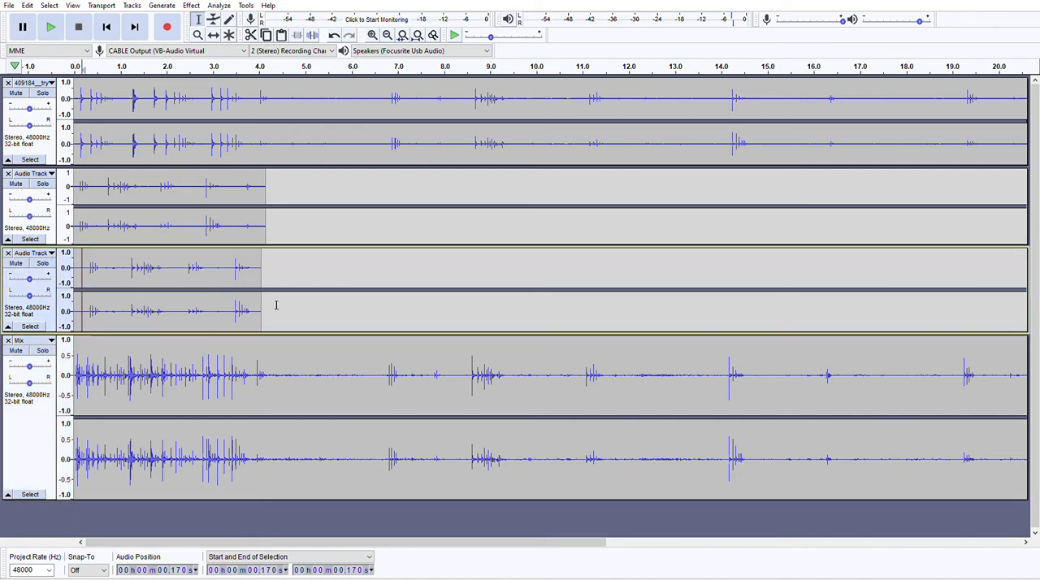
double_click(260, 320)
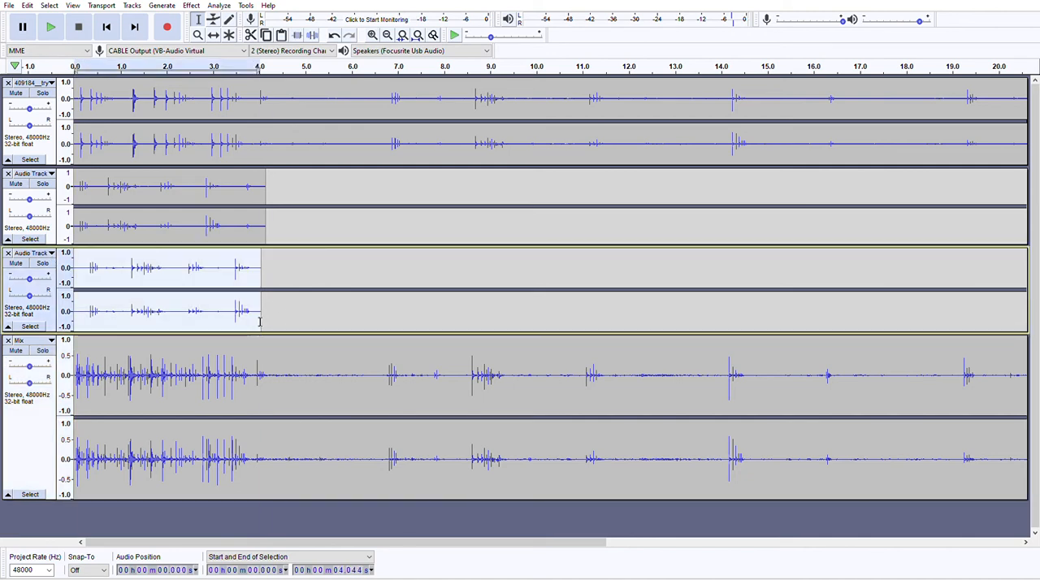
click(203, 257)
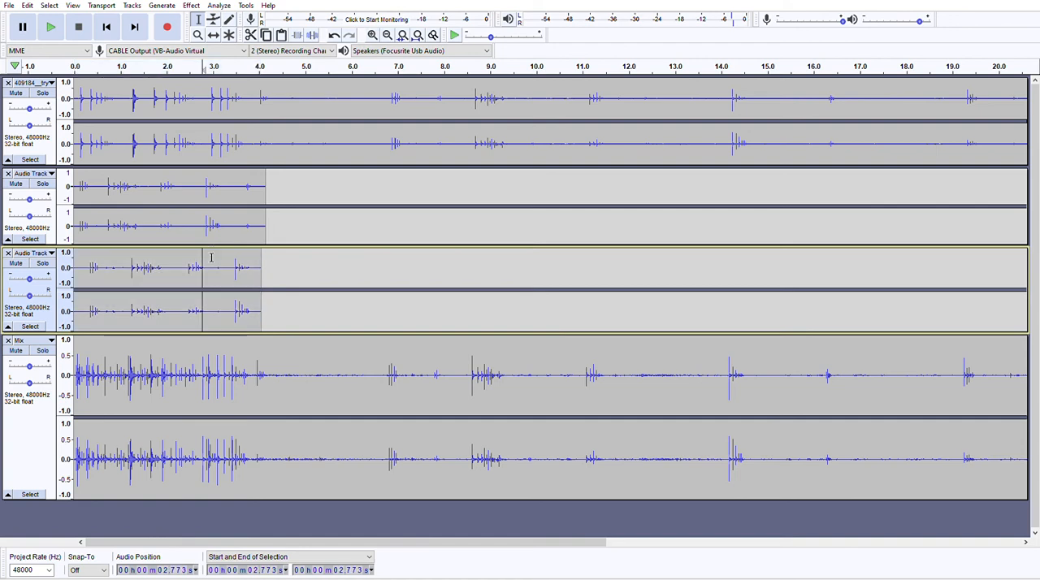
double_click(230, 269)
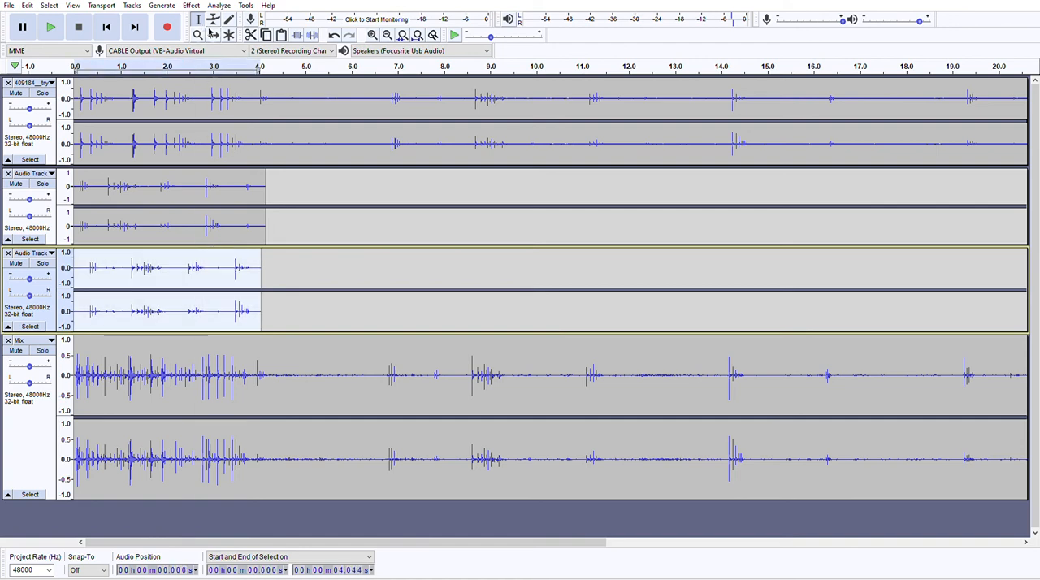
click(213, 34)
drag(157, 255, 169, 256)
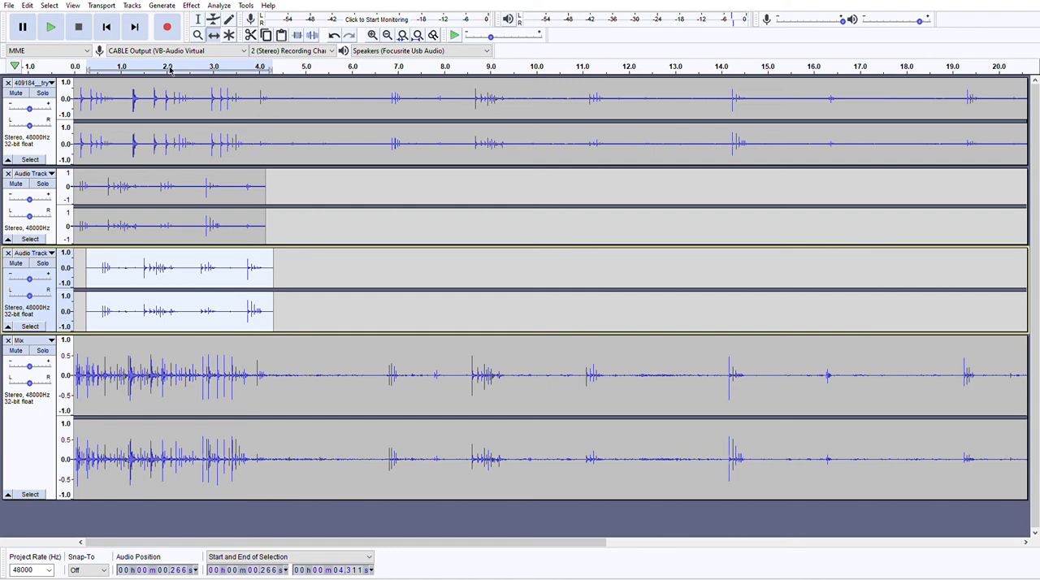
Time-shift the second track's whole clip so it starts at 1.017 s.
click(195, 15)
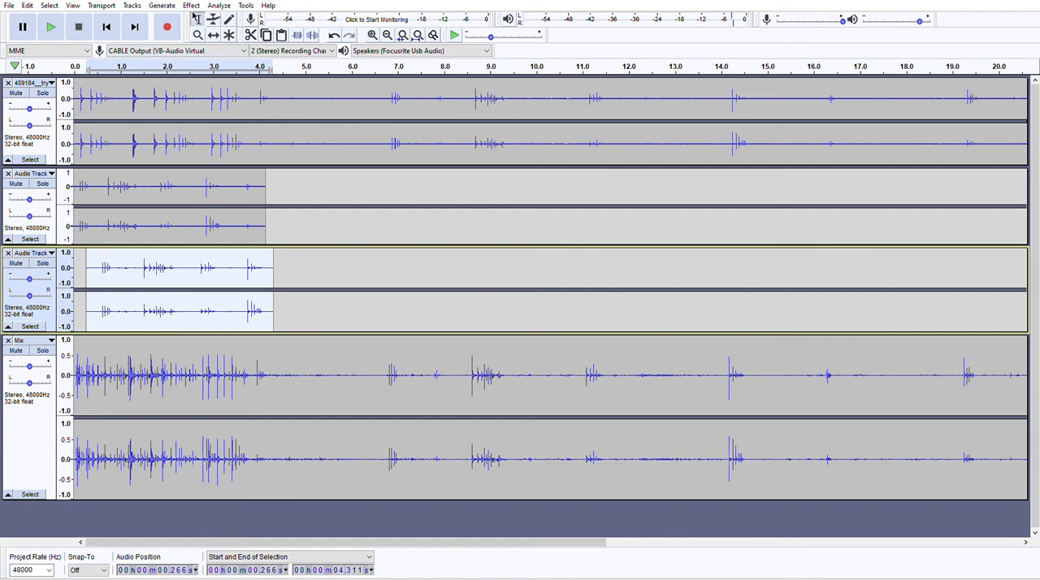
double_click(195, 227)
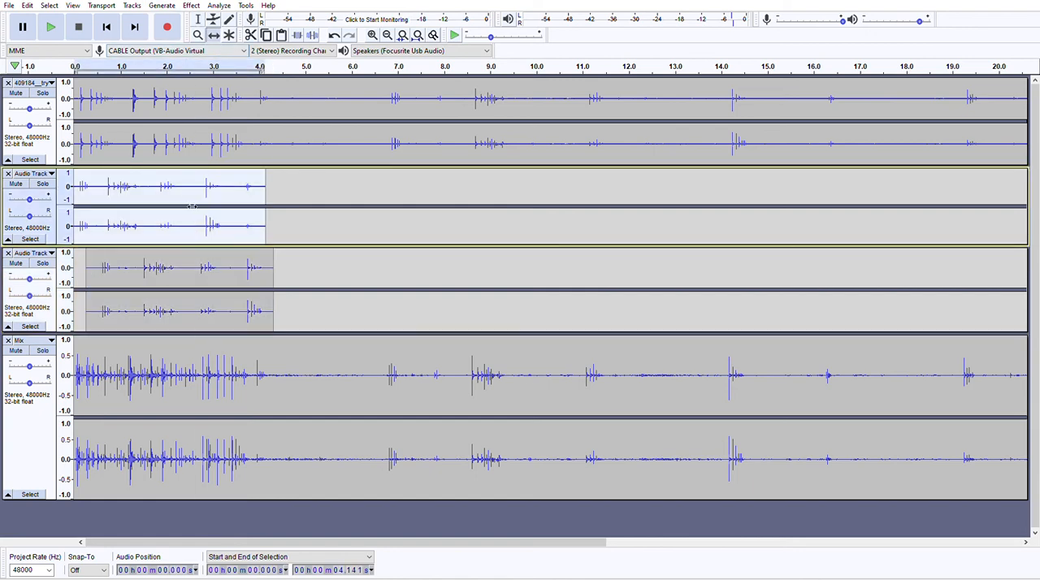
drag(181, 176, 217, 182)
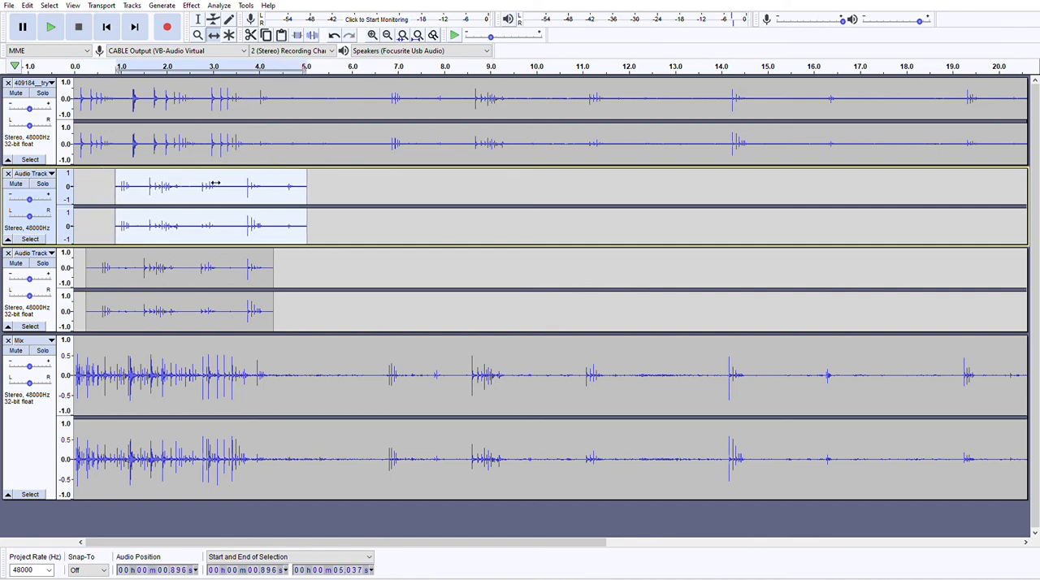
drag(200, 177, 206, 179)
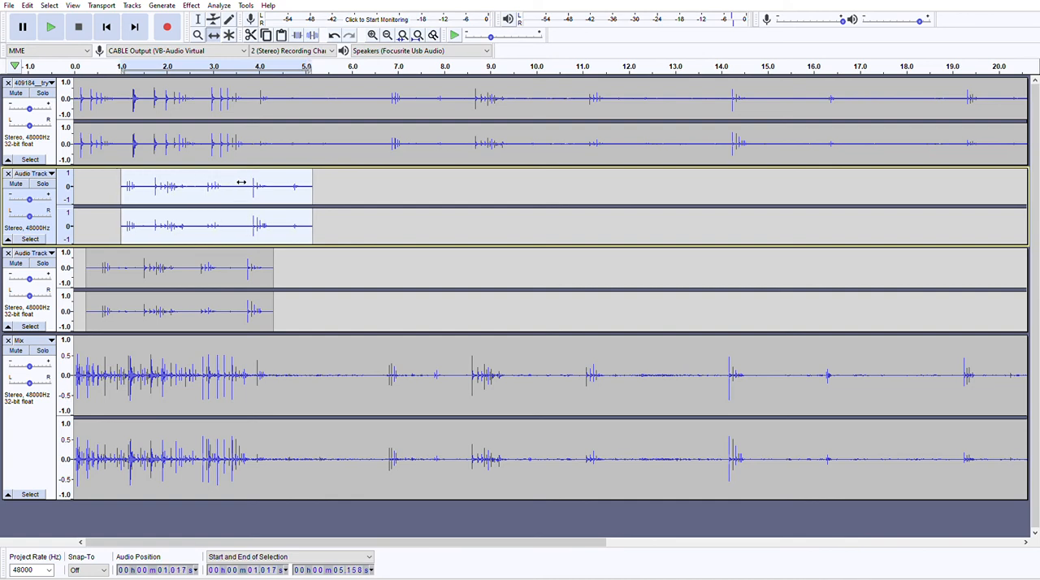
Delete the quiet gaps from 3.269 to 3.814 s and from 1.465 to 1.671 s in the second track.
click(198, 18)
drag(225, 184, 251, 185)
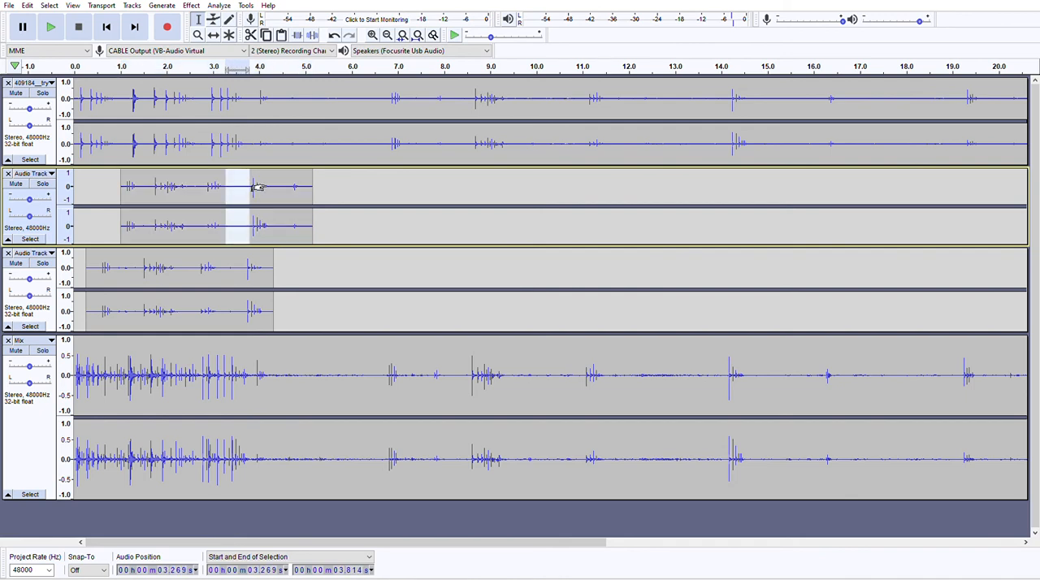
key(Delete)
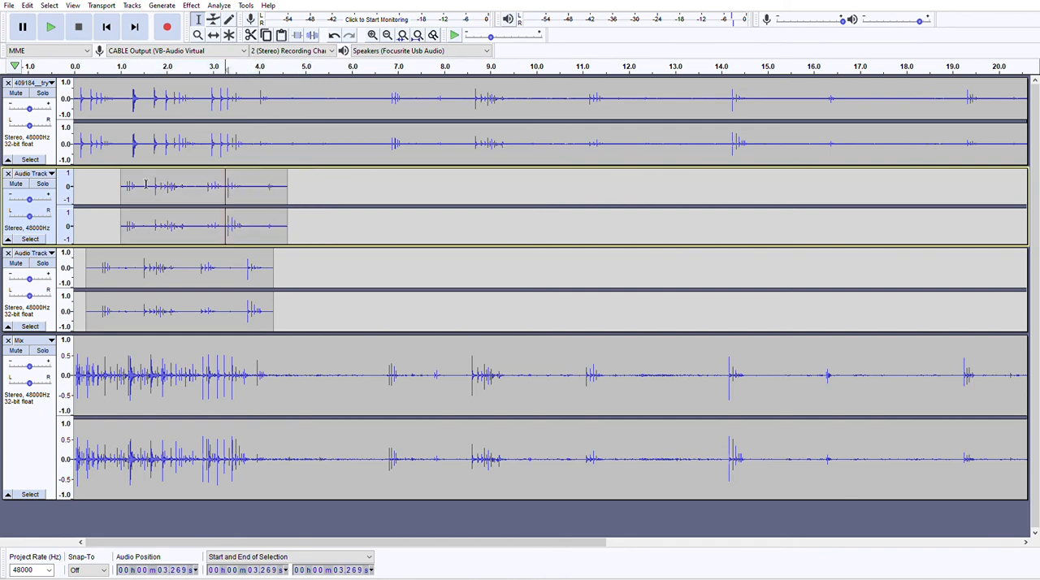
drag(142, 185, 152, 184)
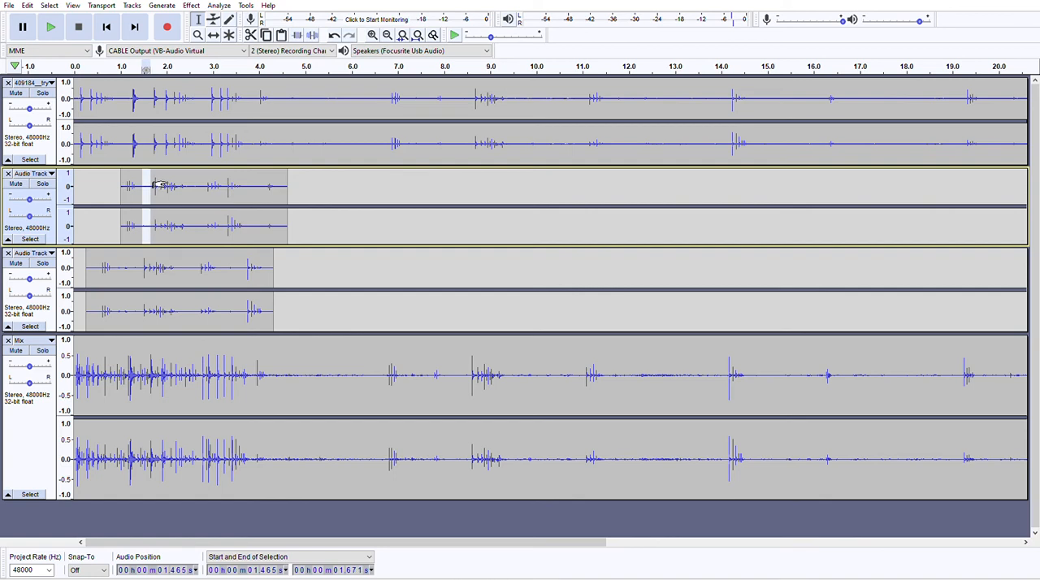
key(Delete)
Play all tracks with the shifted layers from the start and stop after the short clips end.
click(105, 27)
click(51, 27)
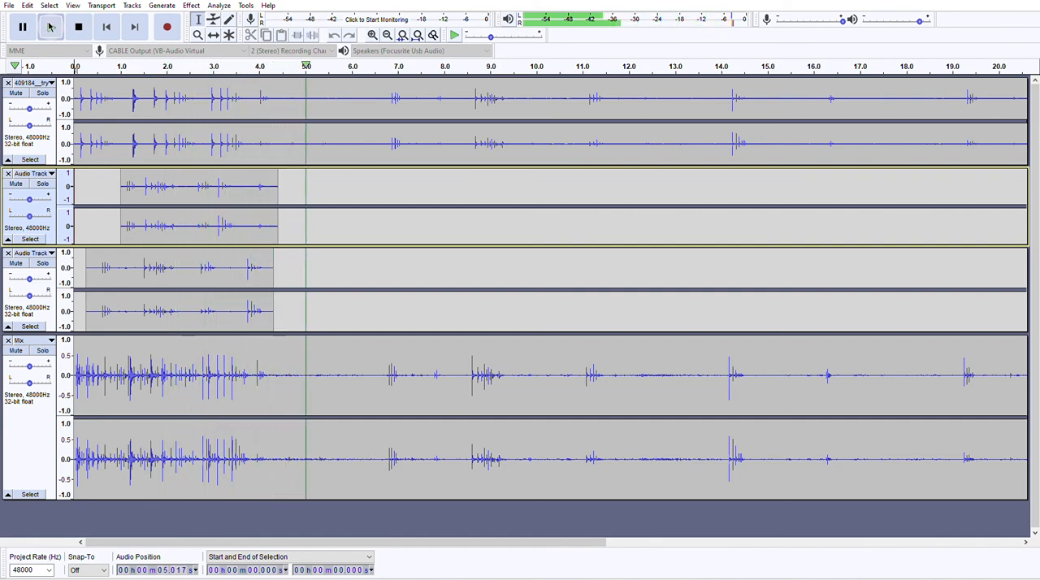
key(space)
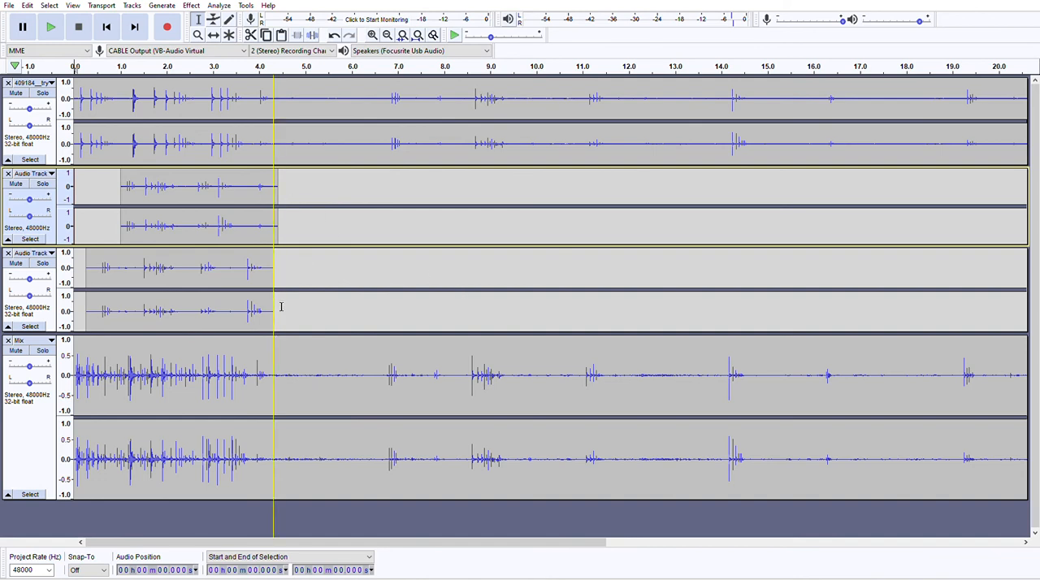
drag(281, 306, 168, 307)
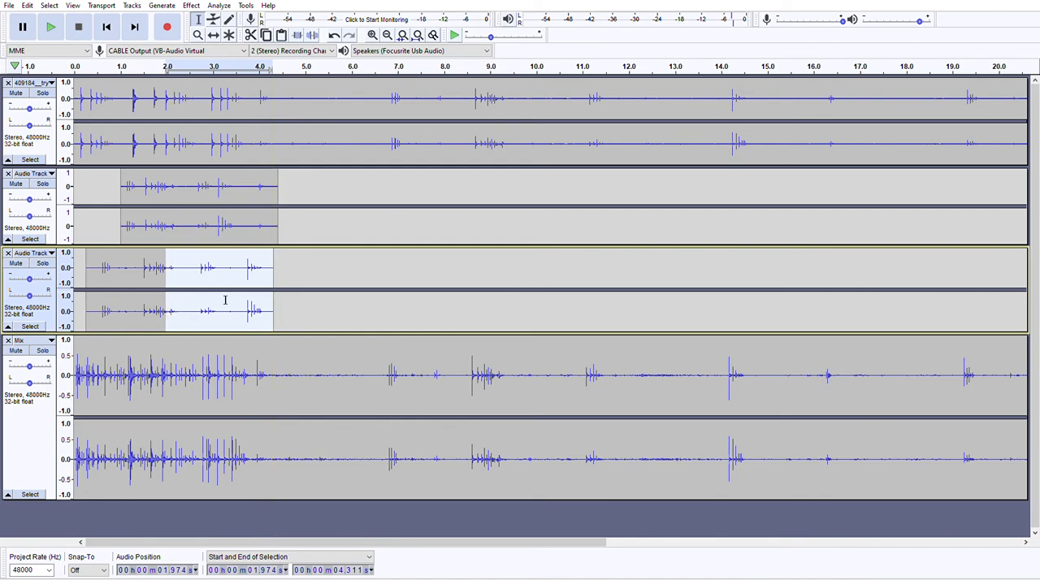
click(333, 282)
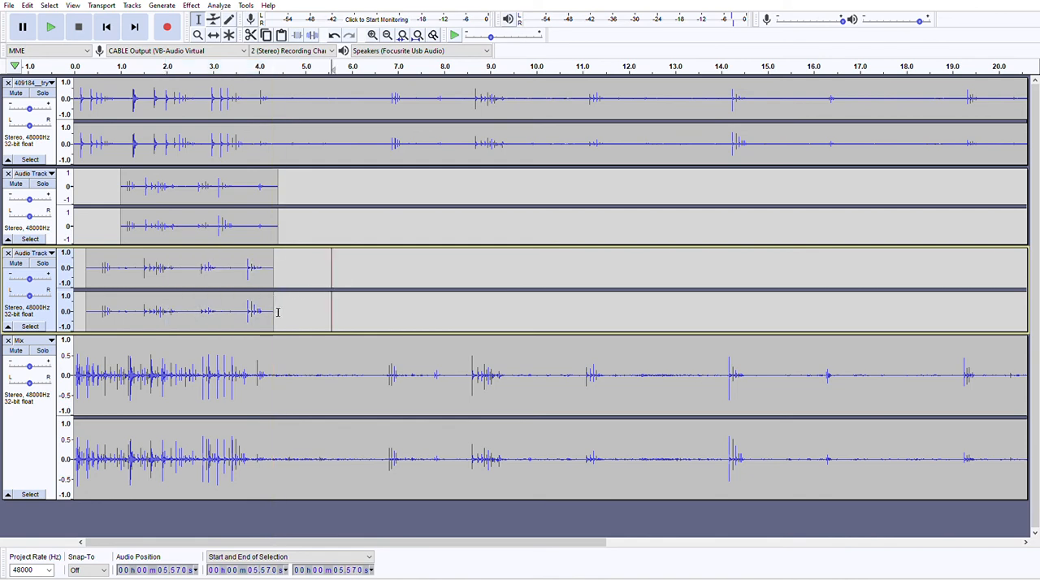
drag(280, 311, 74, 307)
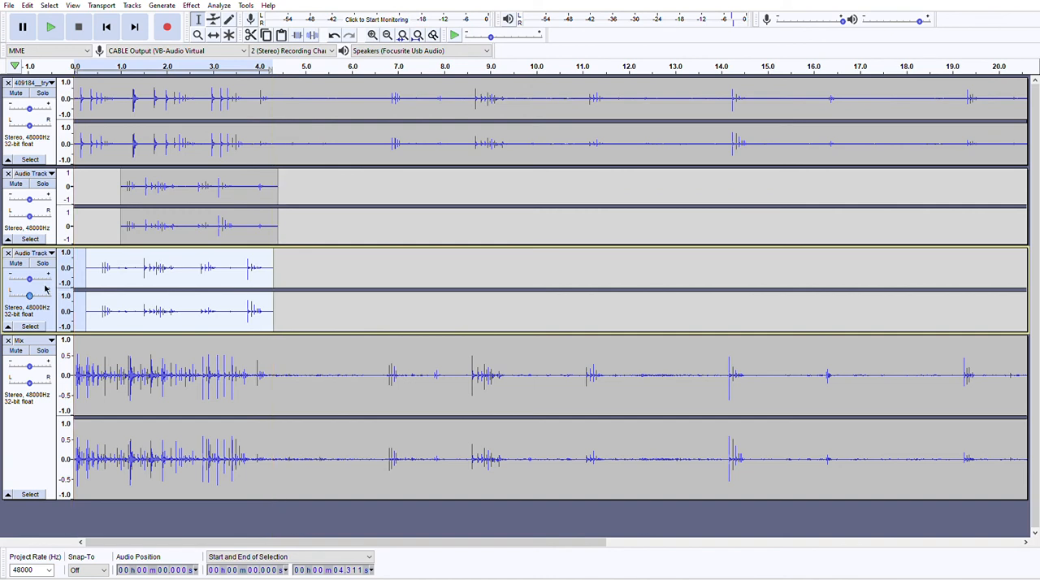
Select the Mix track with the second and third tracks, and mix and render them to a new track.
click(43, 420)
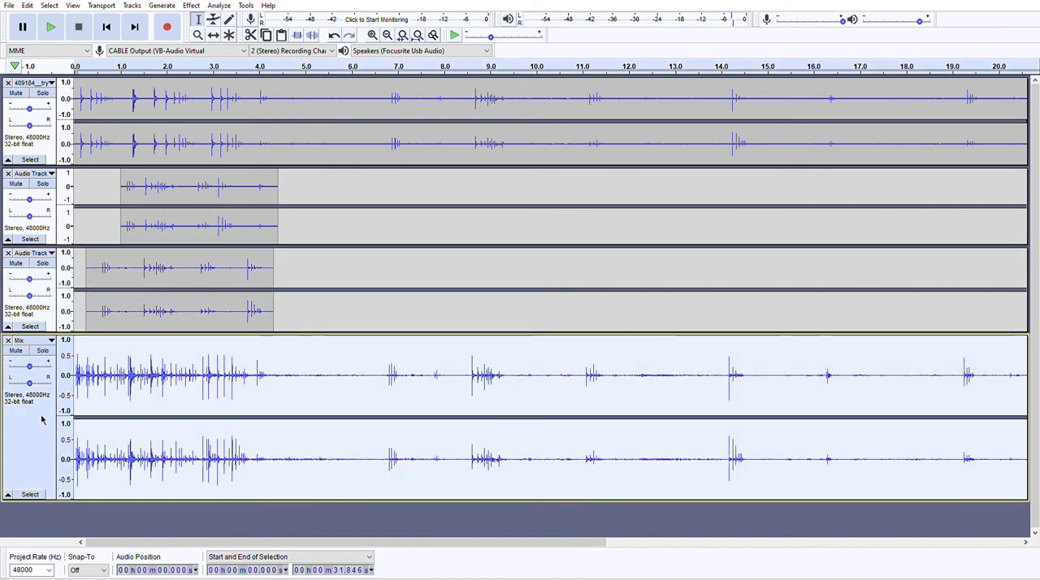
shift+click(47, 302)
shift+click(52, 222)
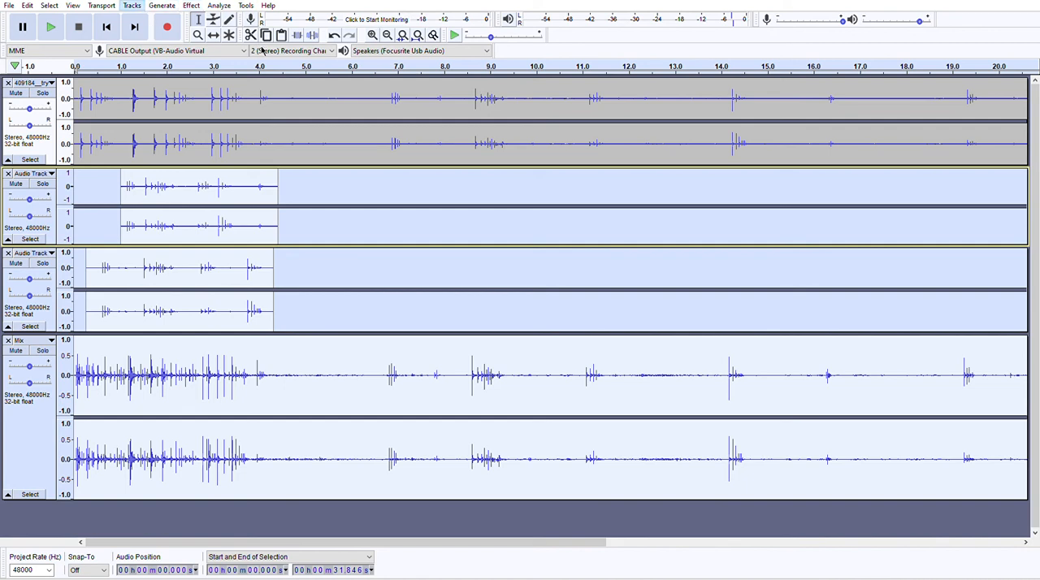
scroll(206, 306, down, 4)
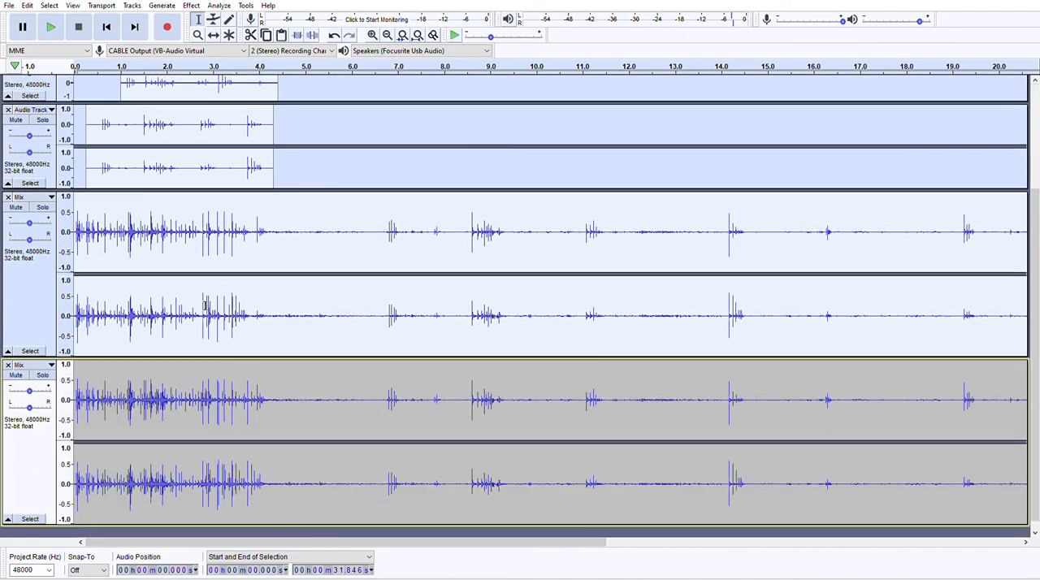
Solo the newly rendered Mix track, play it from the start without any selection, and stop playback.
click(21, 463)
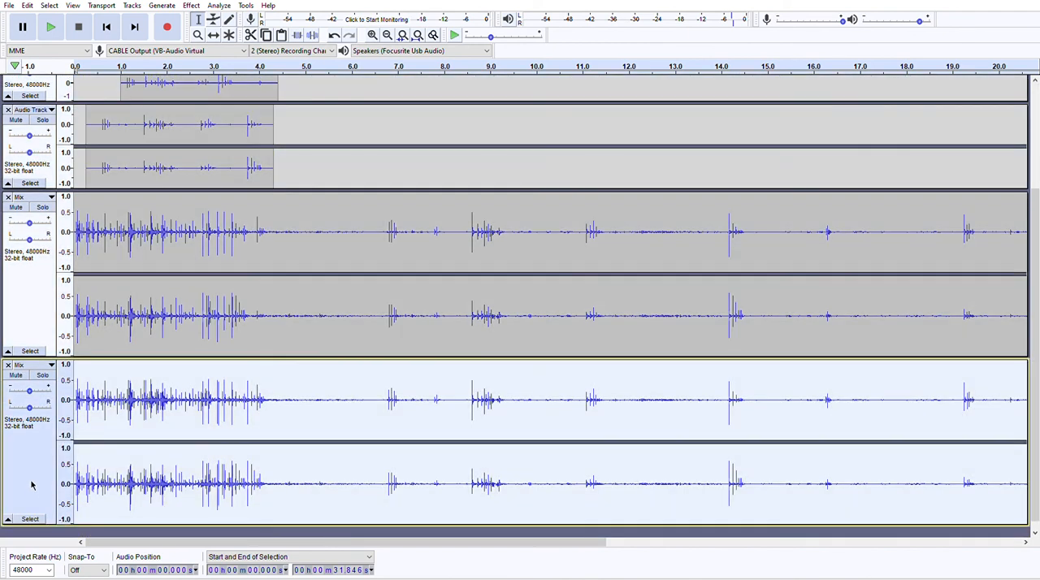
click(43, 375)
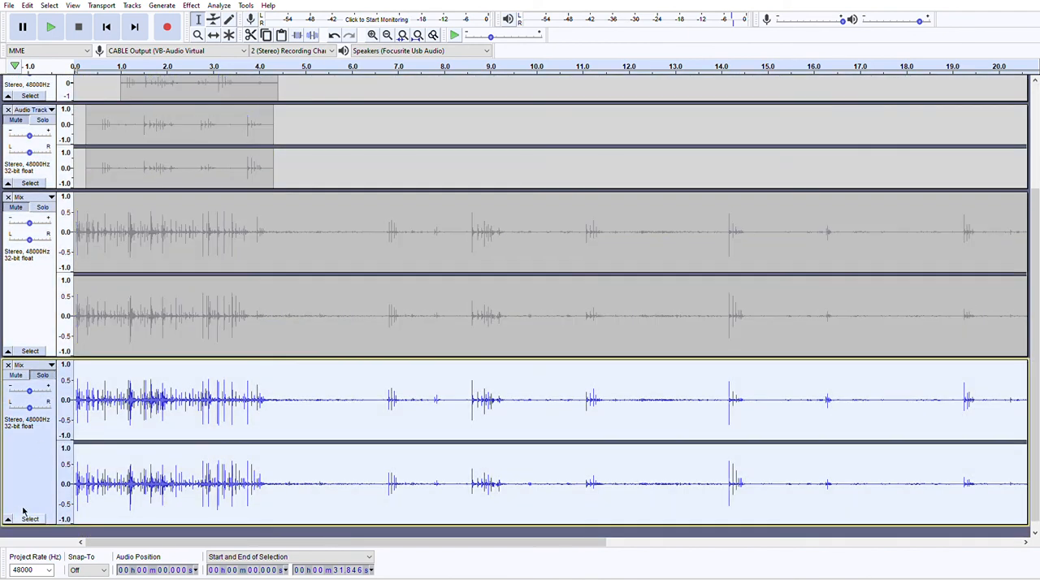
key(ctrl+shift+a)
click(51, 27)
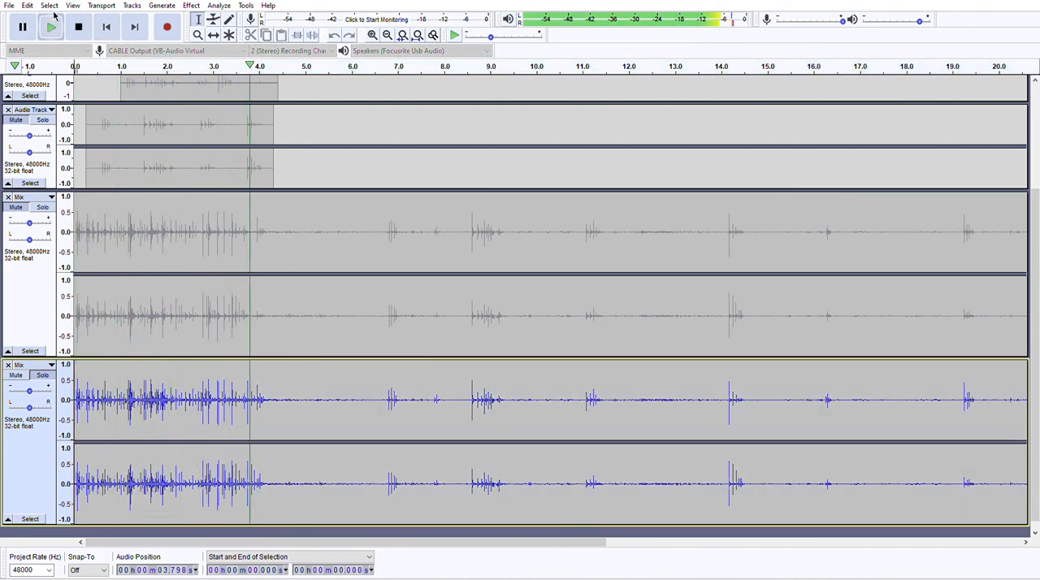
click(79, 26)
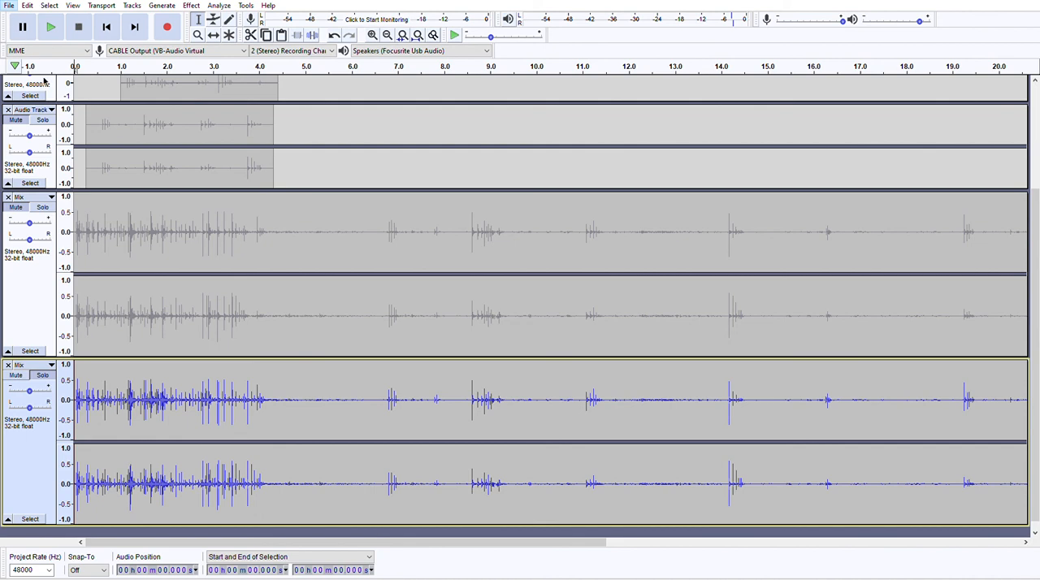
Select the entire soloed Mix track and start exporting it as an audio file.
click(23, 487)
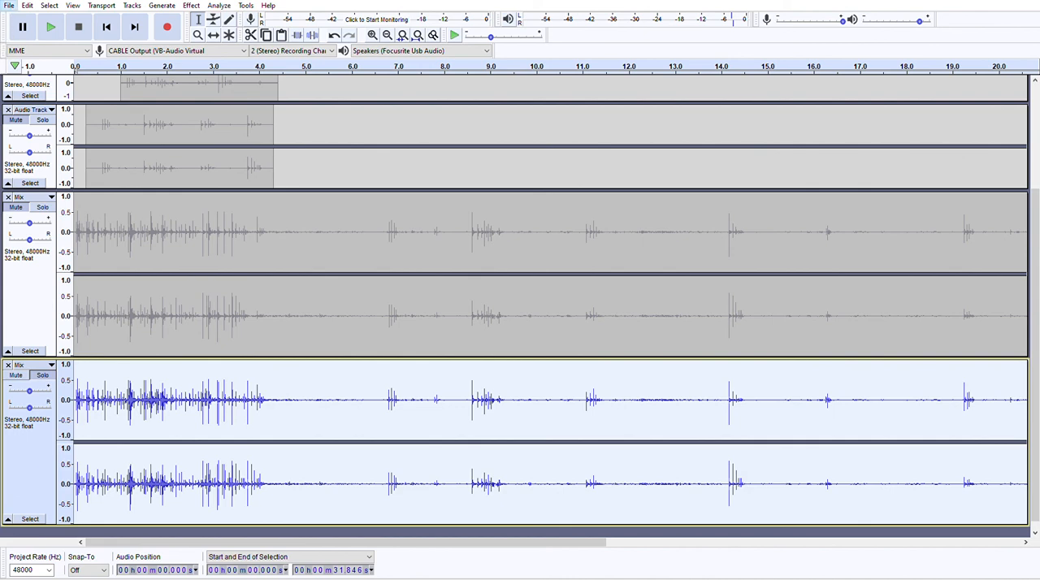
click(168, 92)
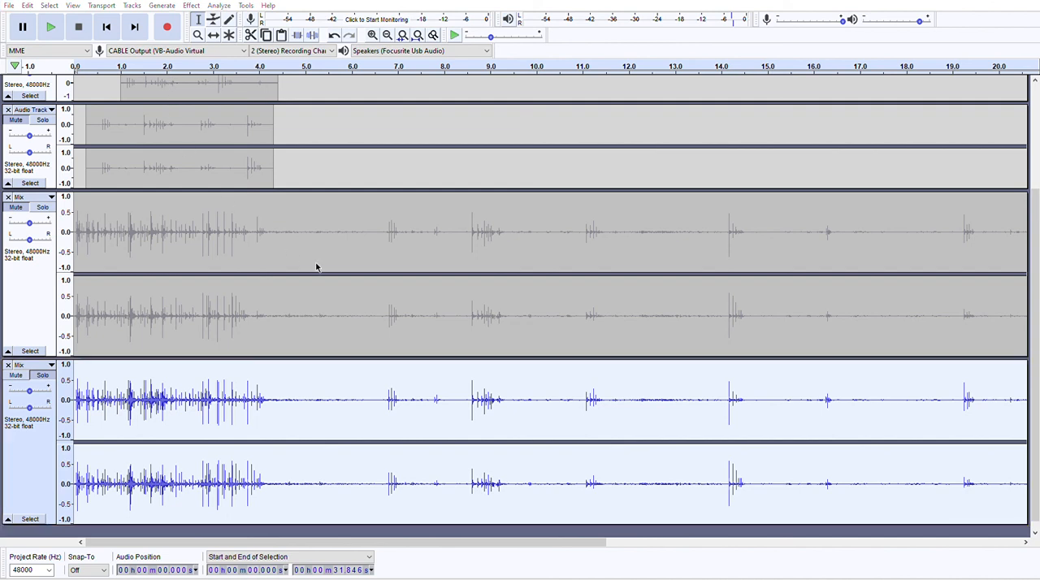